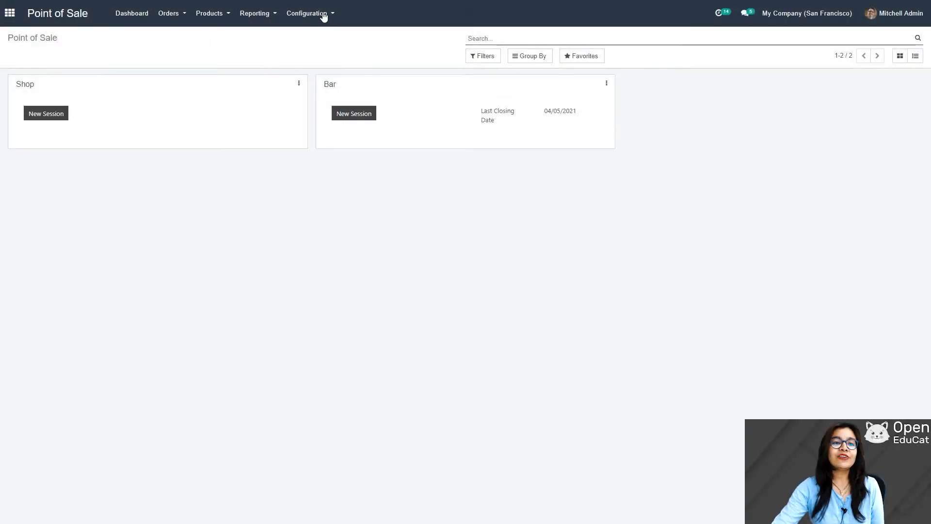
Step: Open the Bar point of sale's settings from the Configuration menu
click(318, 11)
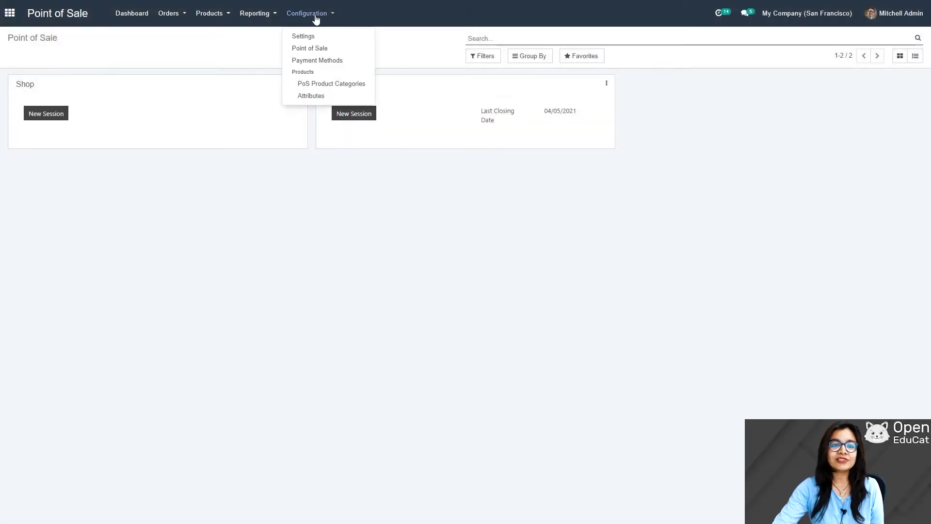
click(317, 48)
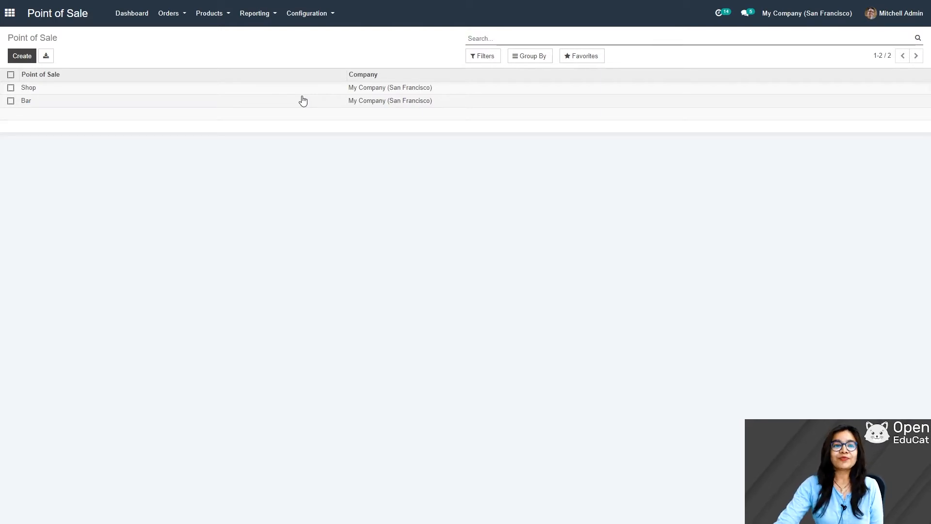
click(27, 101)
Step: Rename the Bar point of sale to 'Canteen', save it, and go back to the dashboard
click(18, 56)
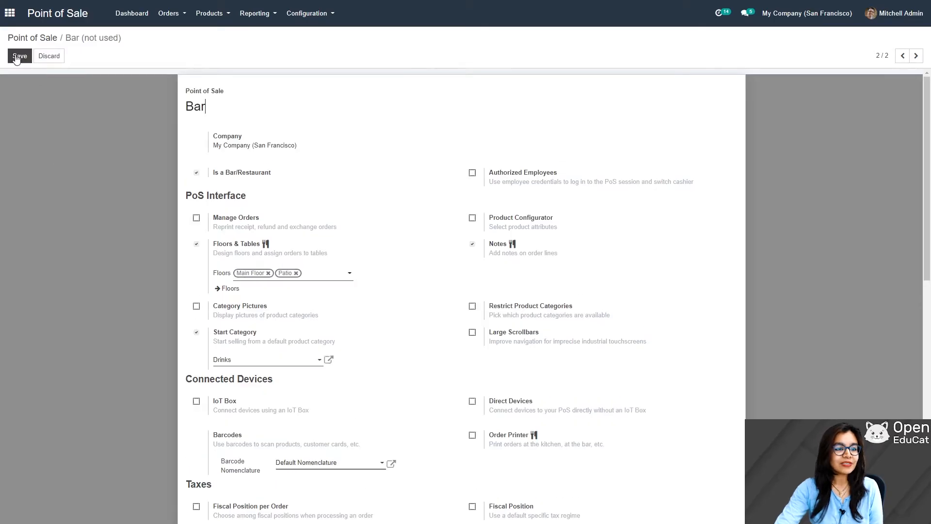
key(BackSpace)
key(BackSpace)
key(BackSpace)
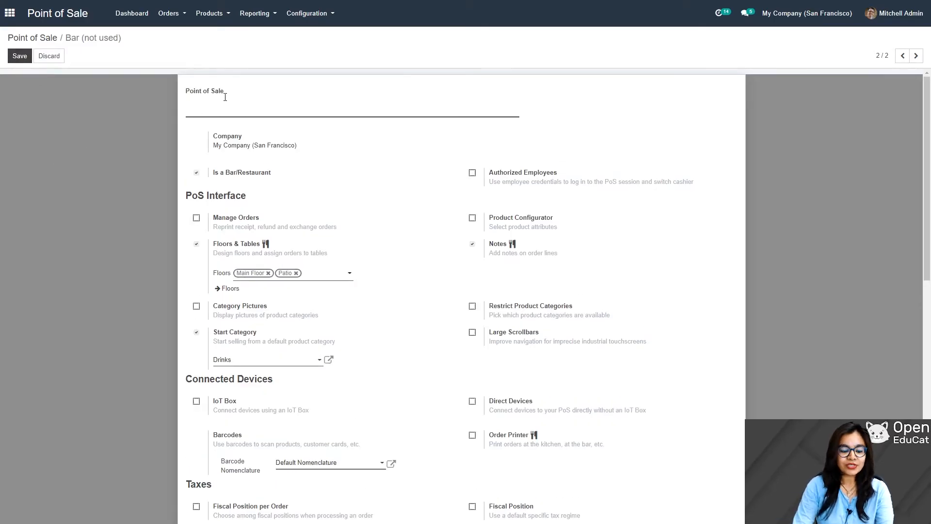
text(Canteen)
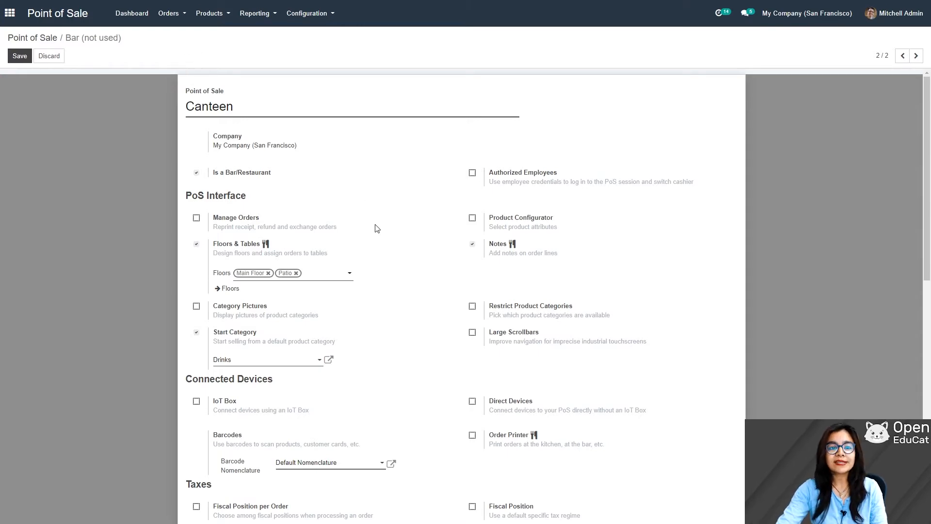
scroll(377, 229, down, 7)
scroll(483, 260, up, 5)
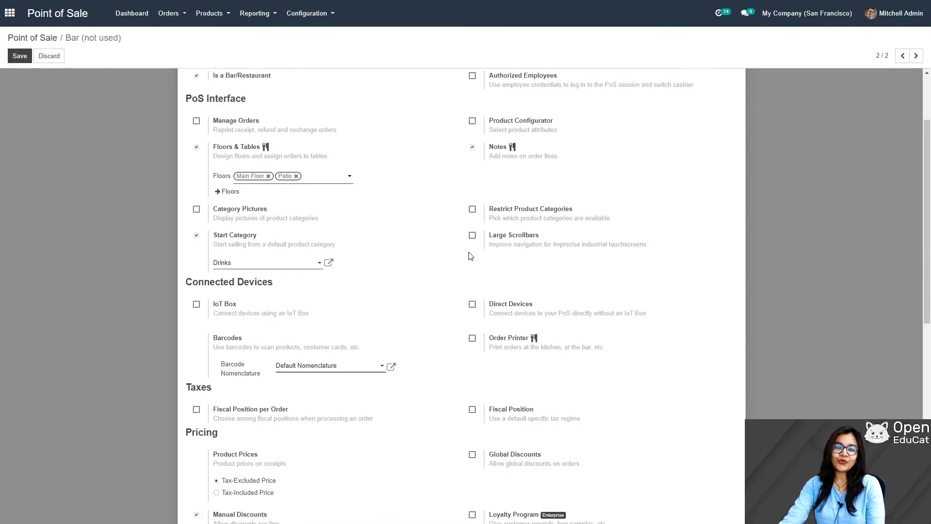
click(15, 58)
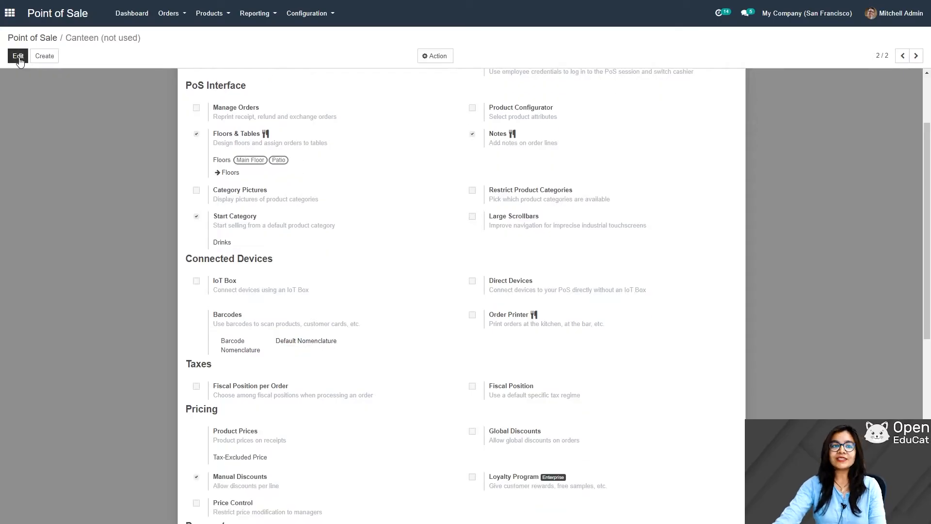
click(142, 12)
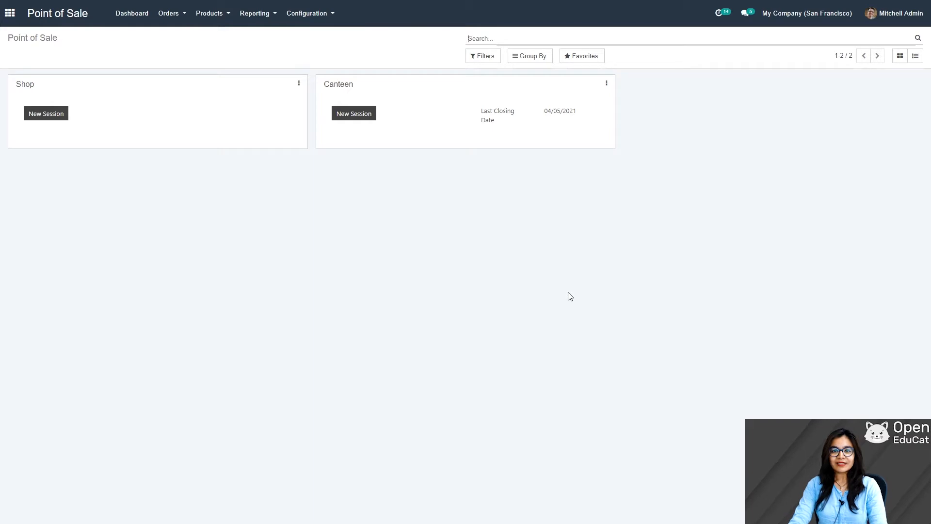
Step: Start a new Canteen session so its Main Floor table plan loads
click(314, 14)
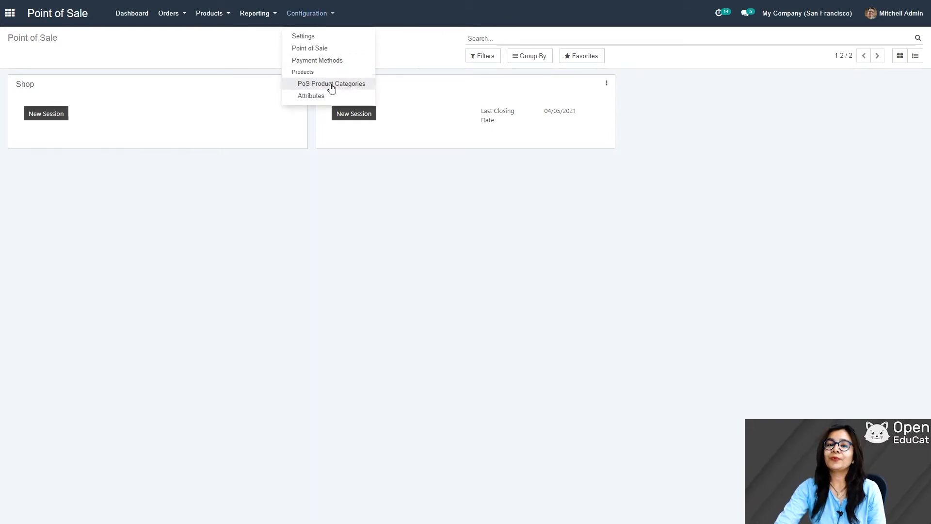
mouse_move(199, 11)
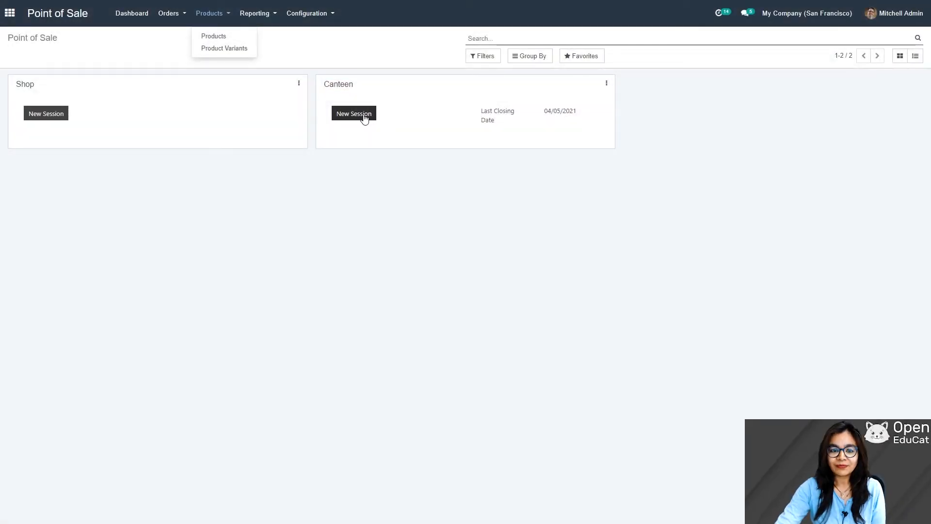
click(364, 117)
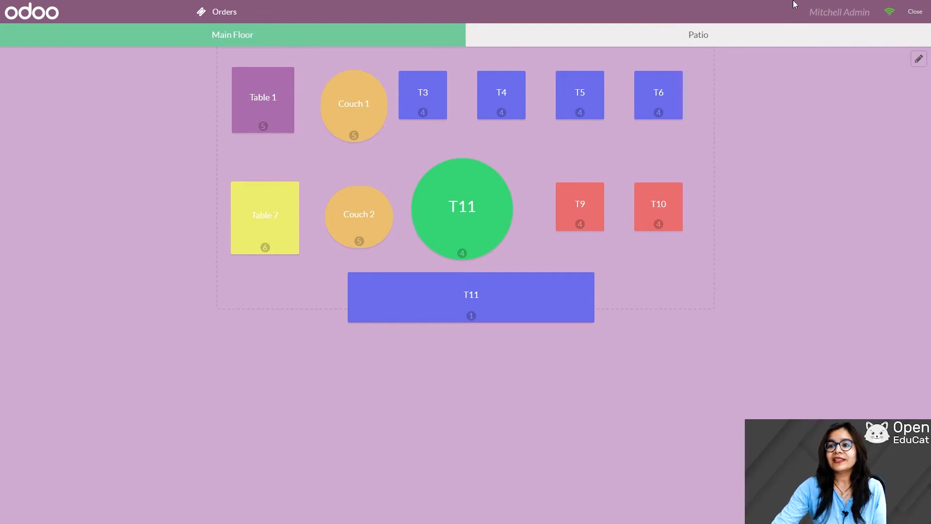
Step: Put the floor plan in edit mode and make Table 1 and Table 7 round
click(920, 60)
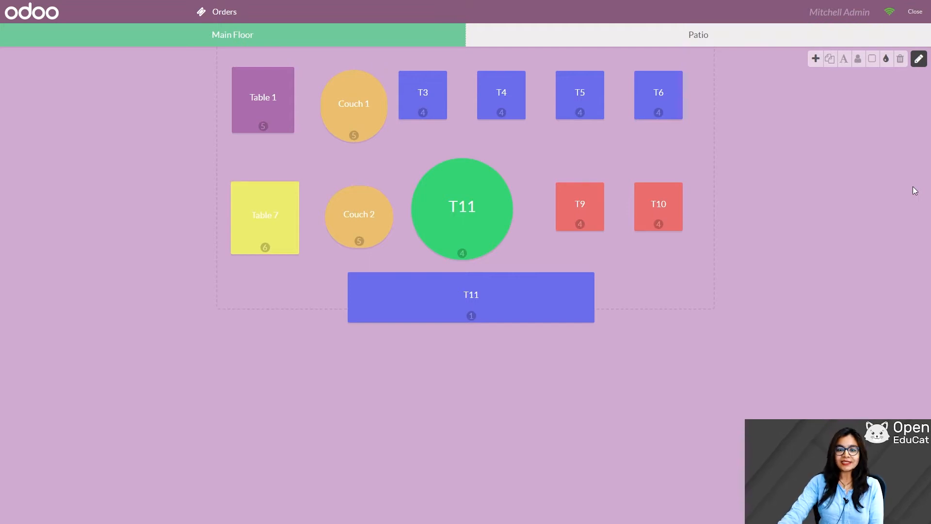
click(260, 101)
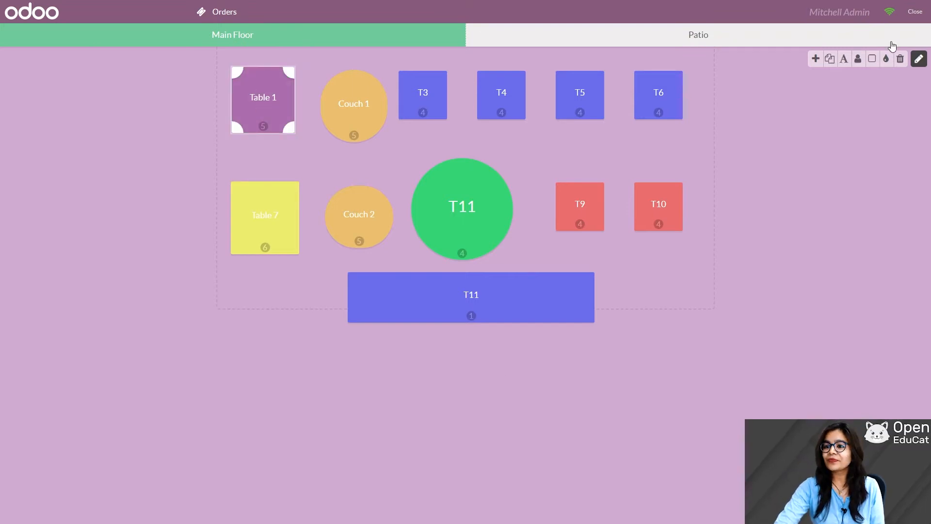
click(872, 59)
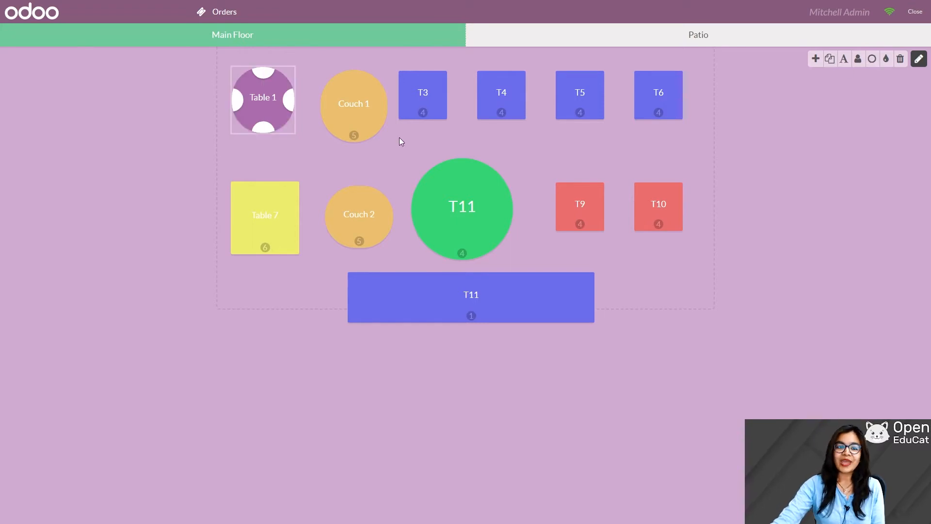
click(262, 217)
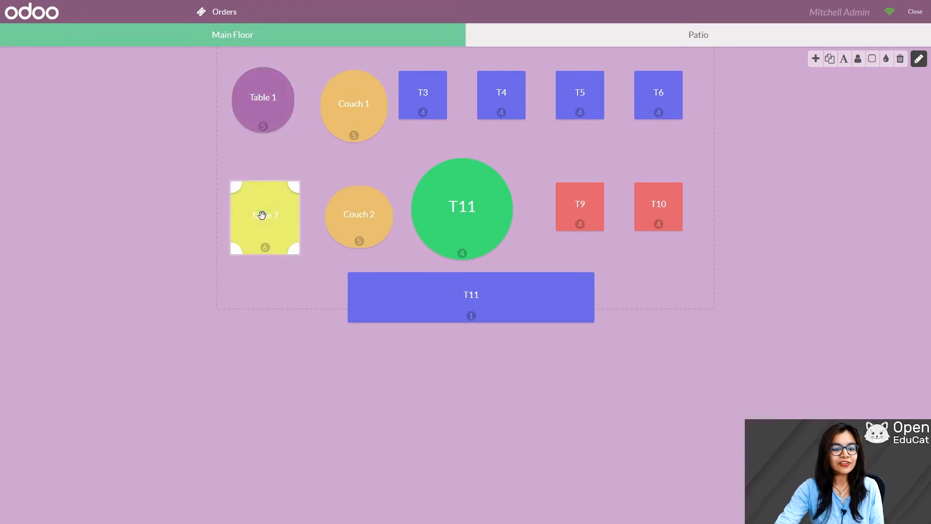
click(872, 59)
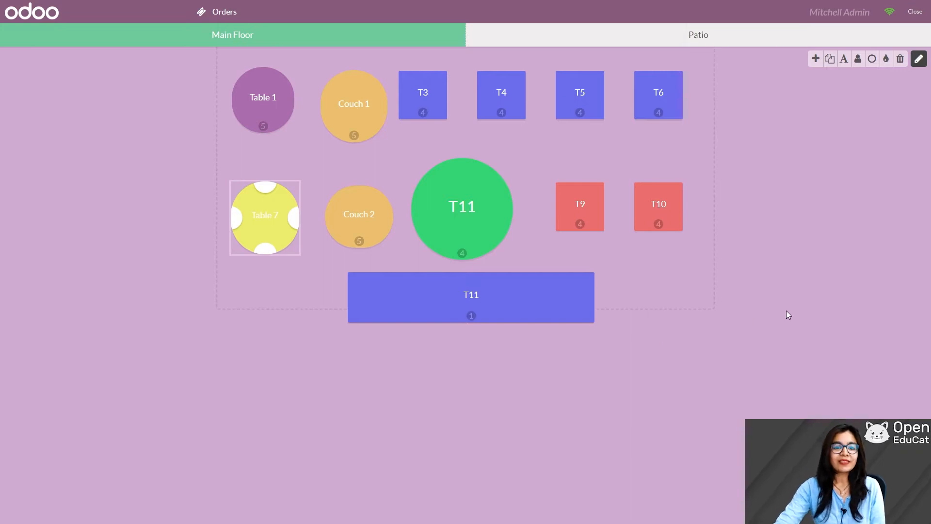
Step: Recolour Table 7 from yellow to purple
click(262, 96)
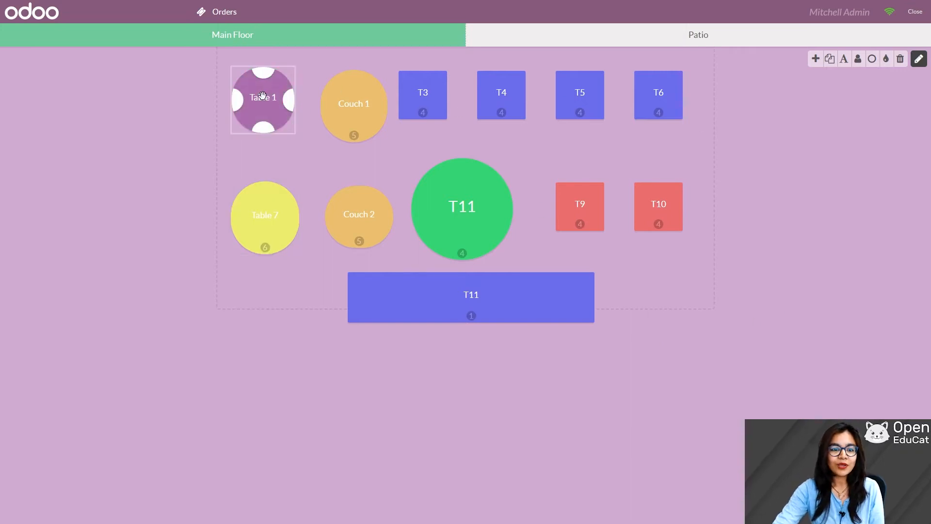
click(262, 213)
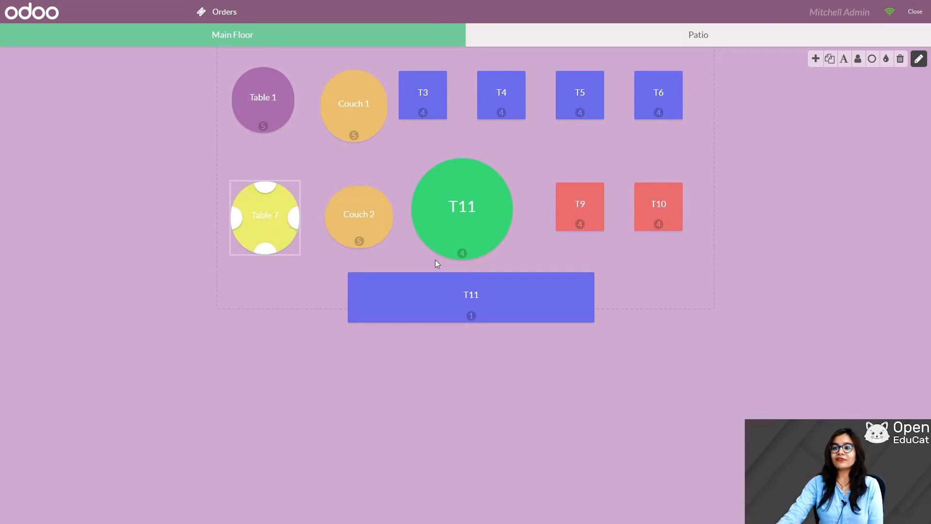
click(887, 59)
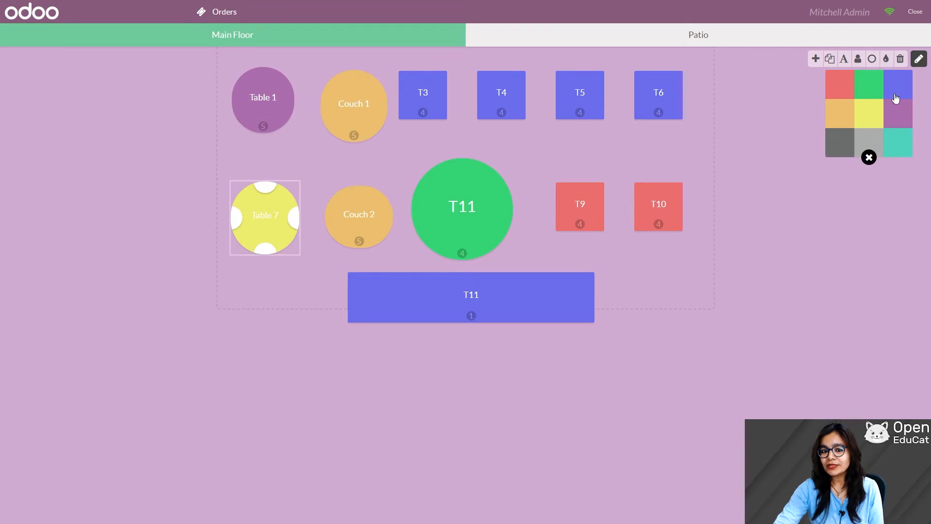
click(900, 116)
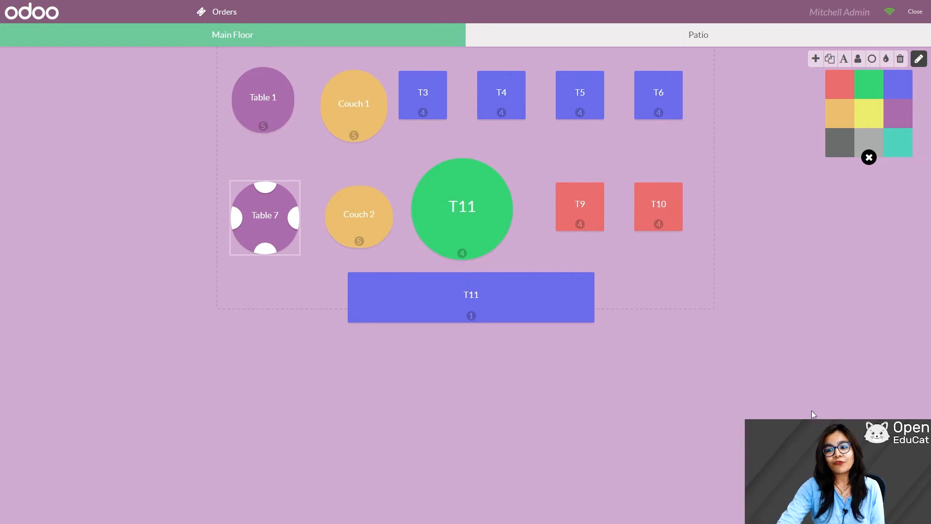
click(844, 343)
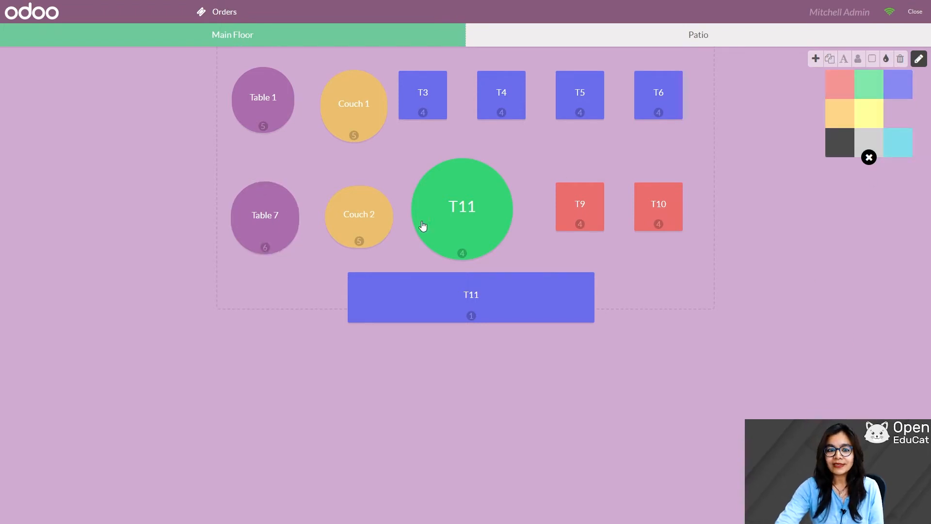
click(260, 215)
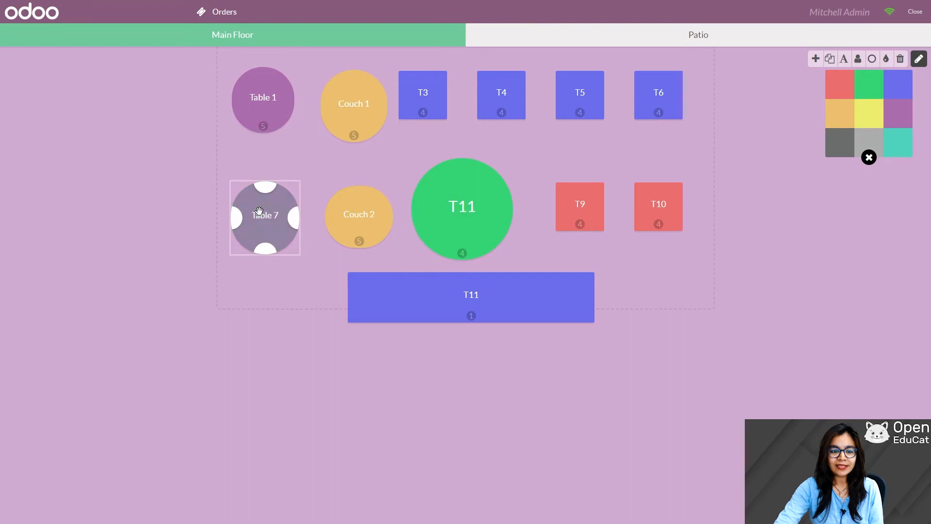
Step: Rename Table 7 to 'Table no 7'
click(844, 59)
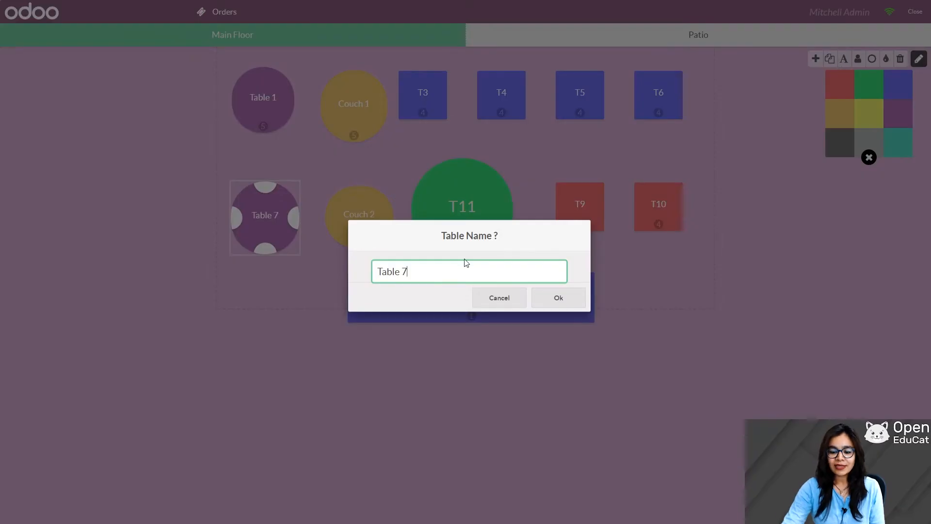
key(BackSpace)
key(BackSpace)
key(BackSpace)
key(BackSpace)
key(BackSpace)
key(BackSpace)
key(BackSpace)
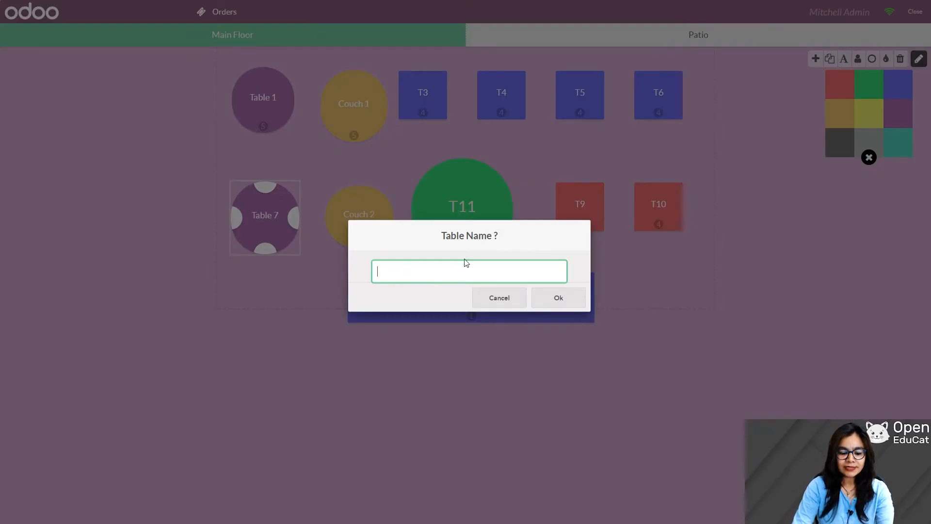
text(Tab)
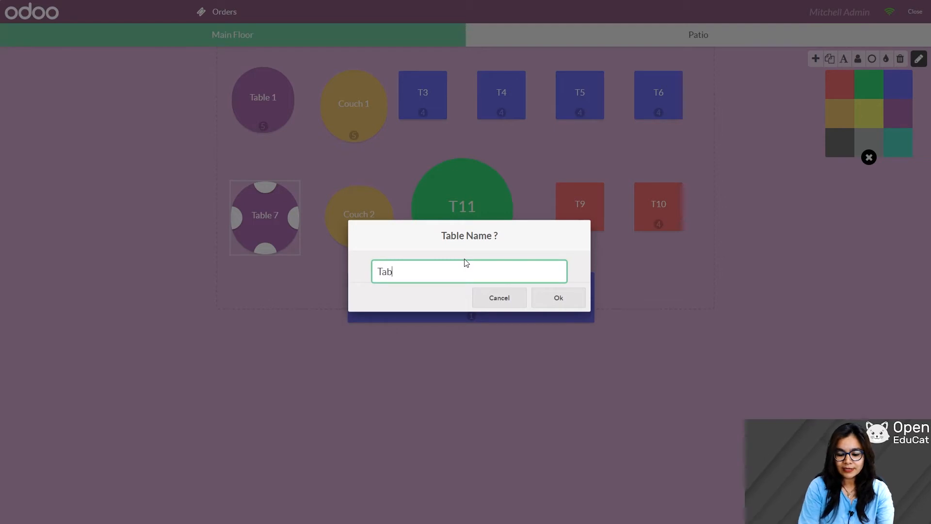
text(le no)
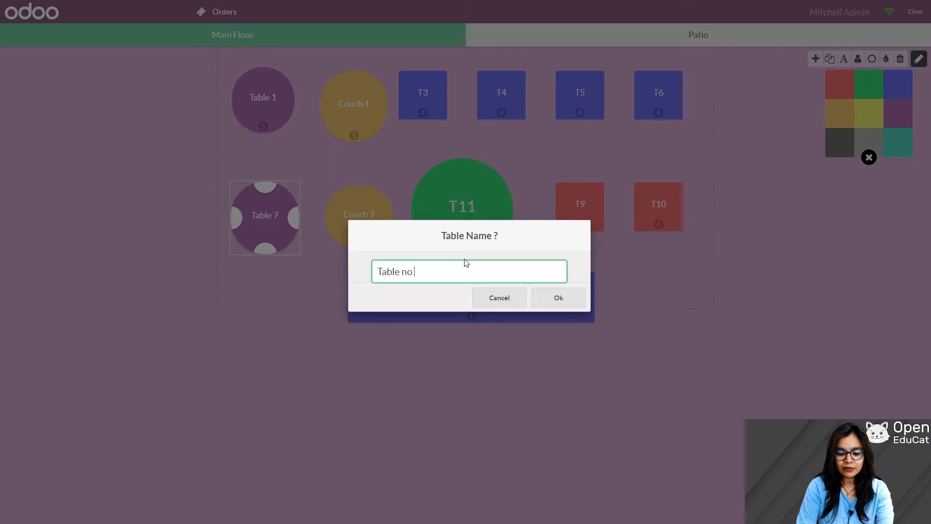
text( 7)
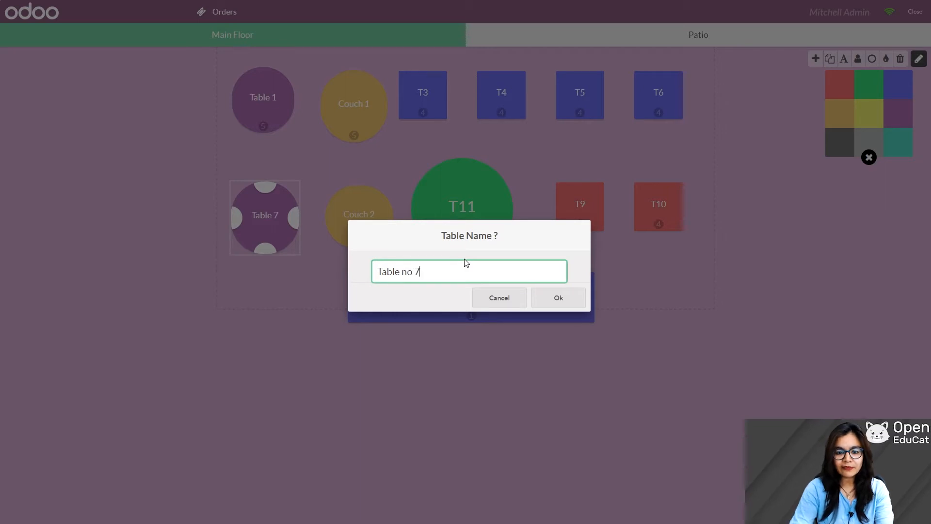
click(548, 298)
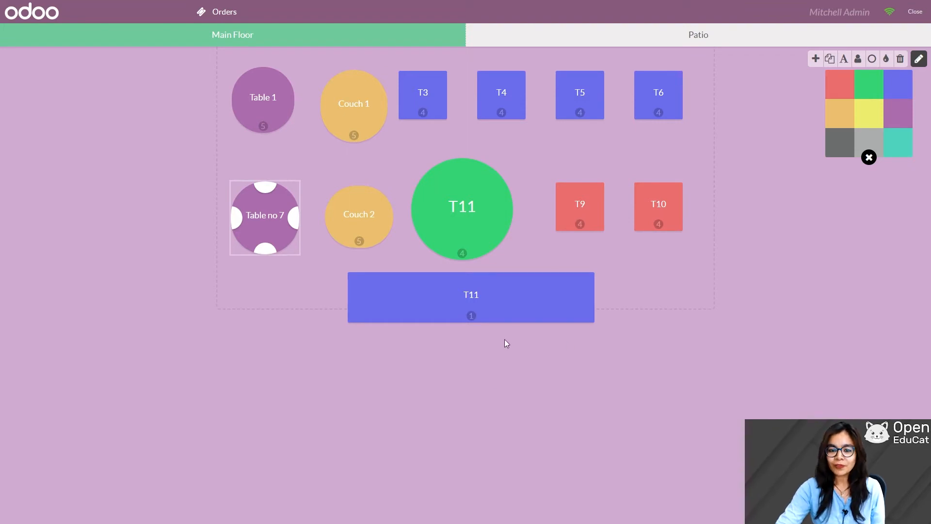
click(506, 301)
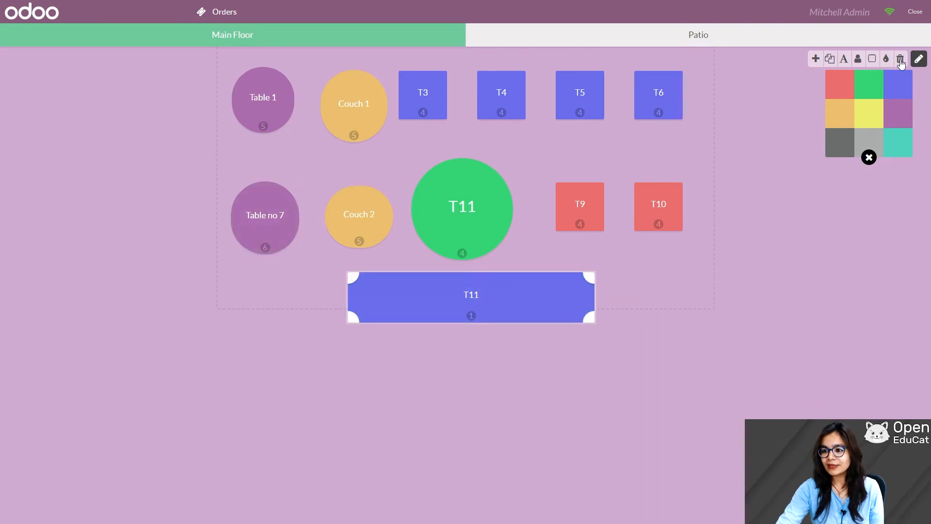
Step: Replace table T11 with a new T1 table stretched long across the bottom of the floor
click(900, 59)
click(560, 292)
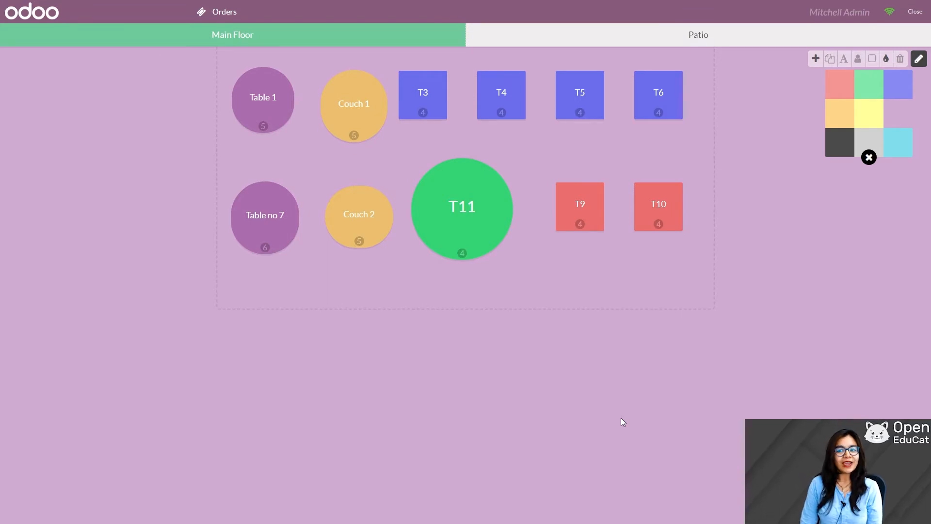
click(815, 59)
drag(280, 115, 694, 279)
click(485, 288)
click(484, 287)
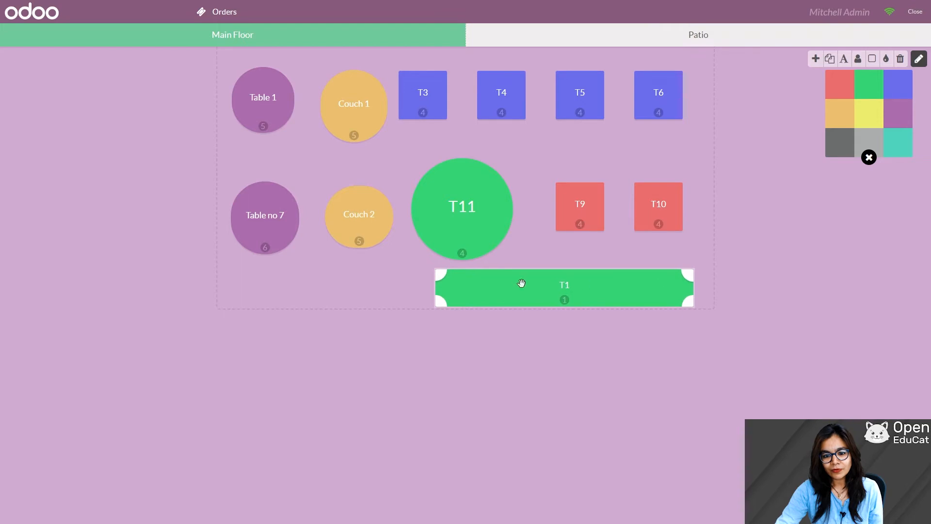
click(416, 276)
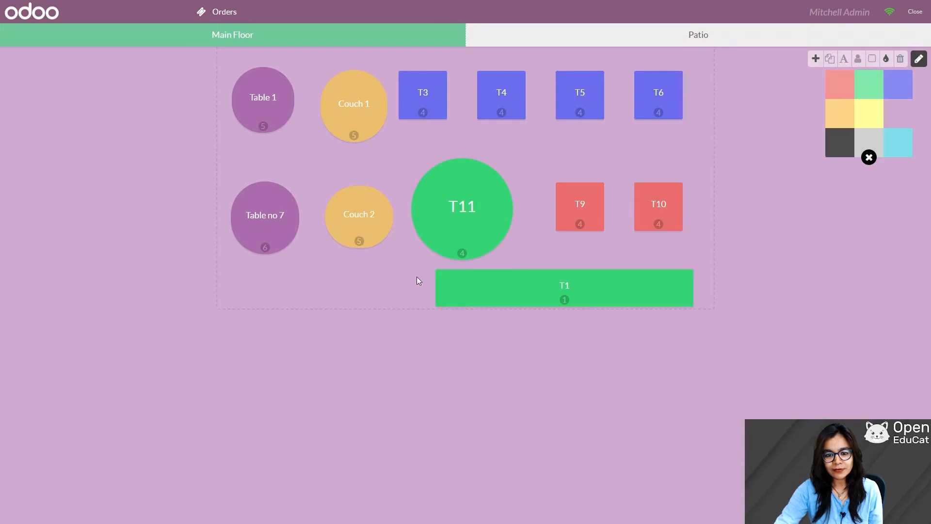
click(442, 276)
drag(442, 274, 237, 275)
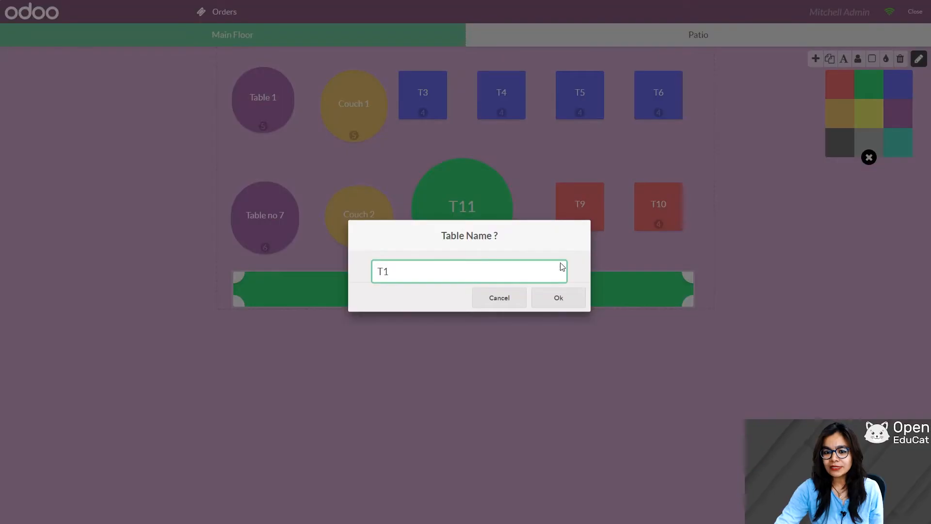
Step: Rename the long table 'Display' and colour it yellow
key(BackSpace)
key(BackSpace)
text(D)
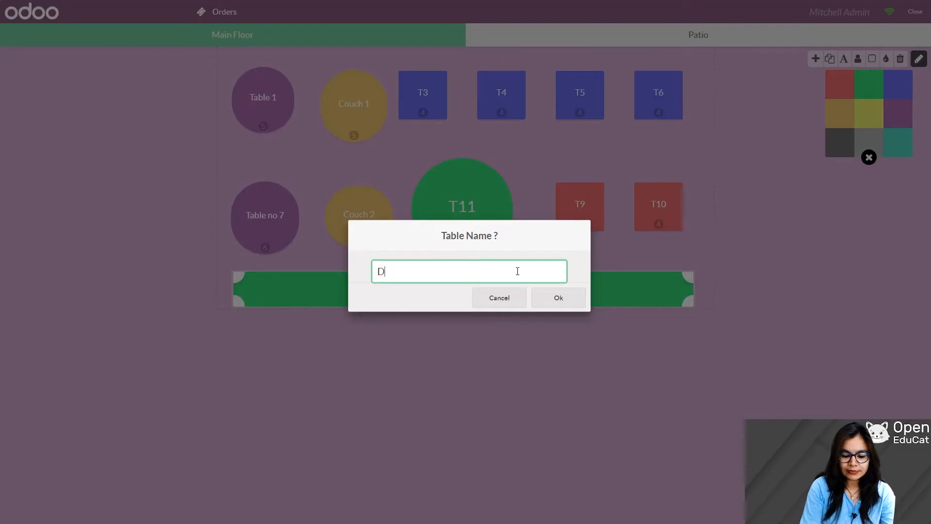
text(isplay)
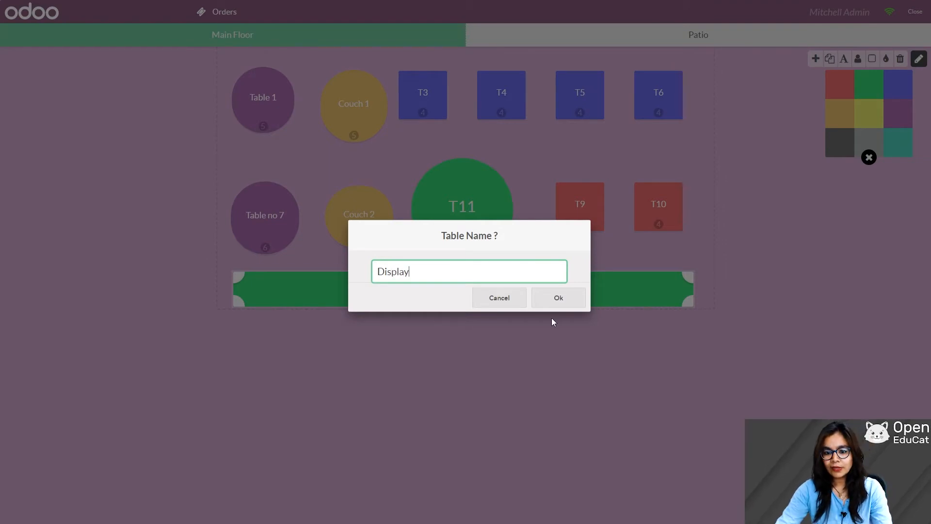
click(558, 297)
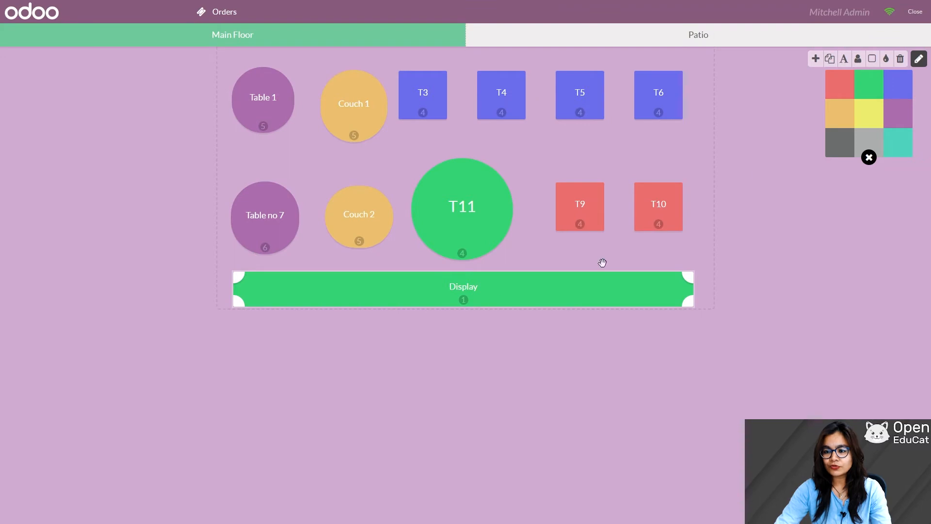
click(874, 115)
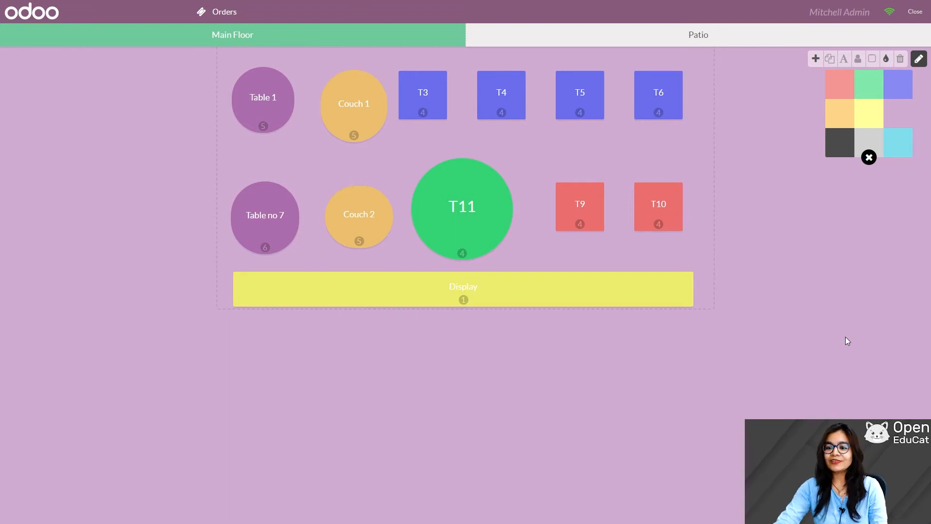
Step: Set the floor background to blue-violet and colour tables T3 and T5 green
click(873, 91)
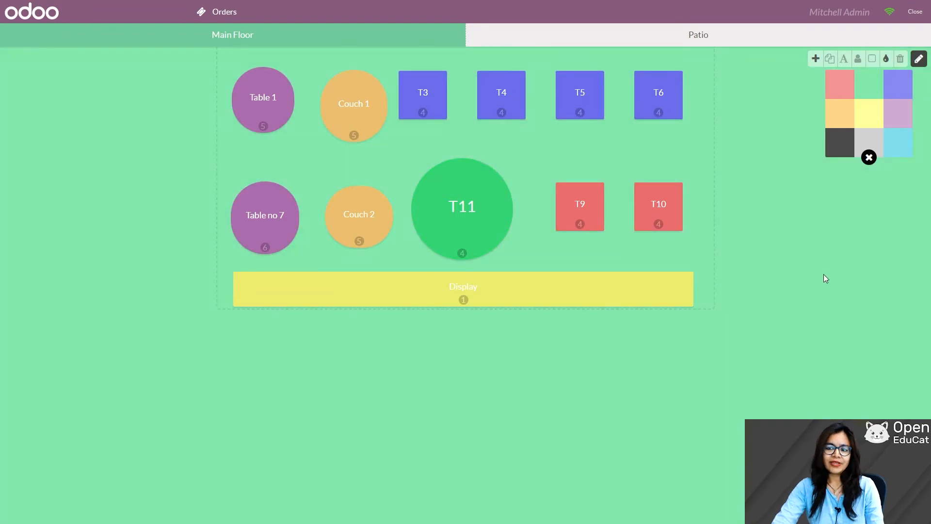
click(908, 92)
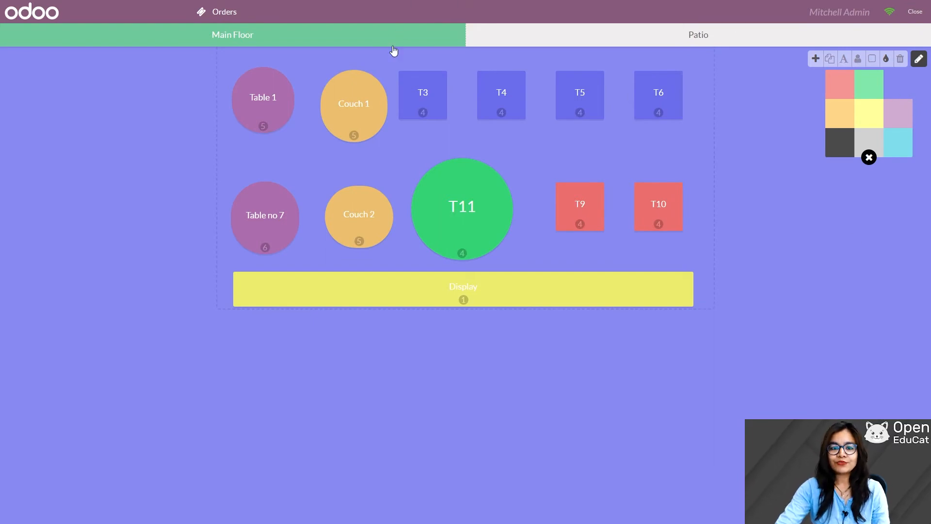
click(425, 90)
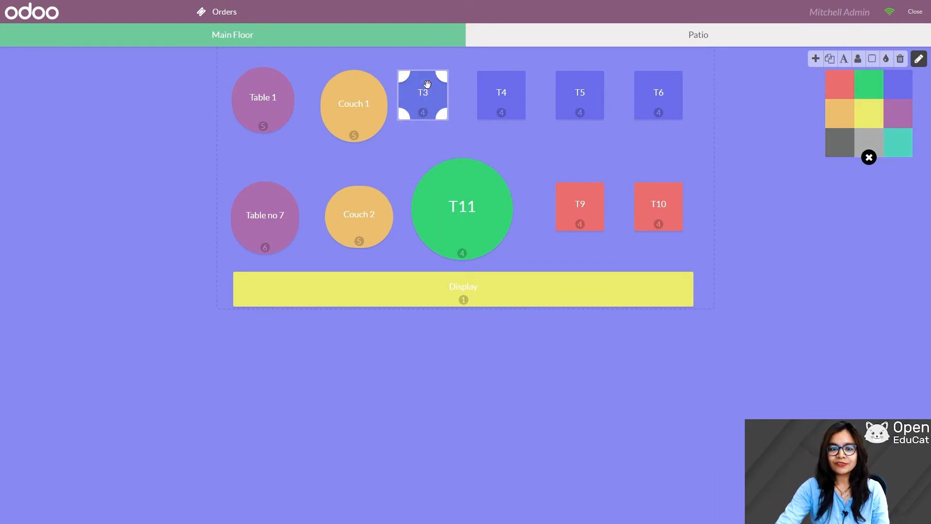
click(868, 86)
click(511, 138)
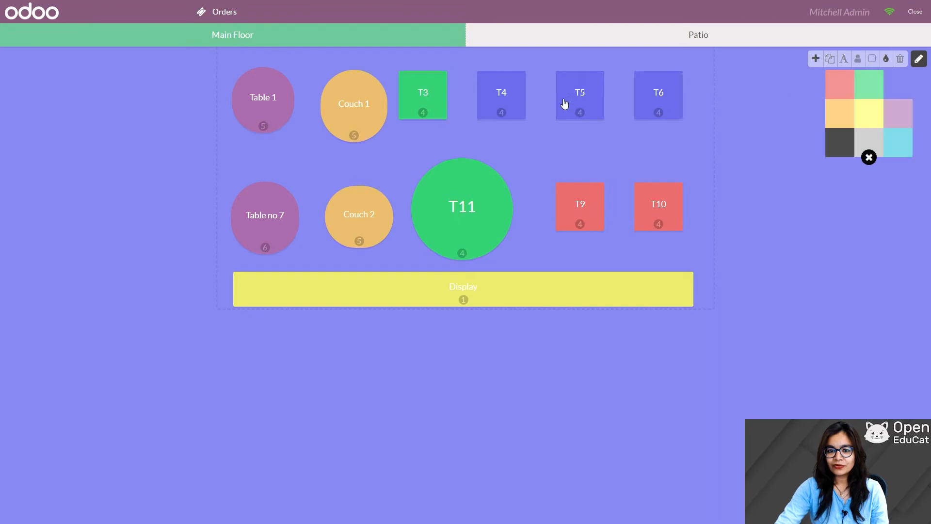
click(574, 99)
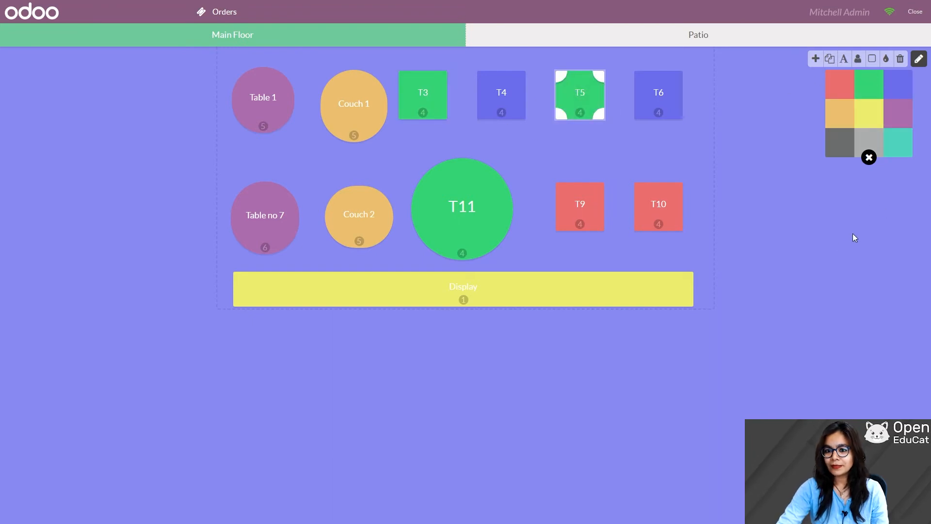
click(838, 250)
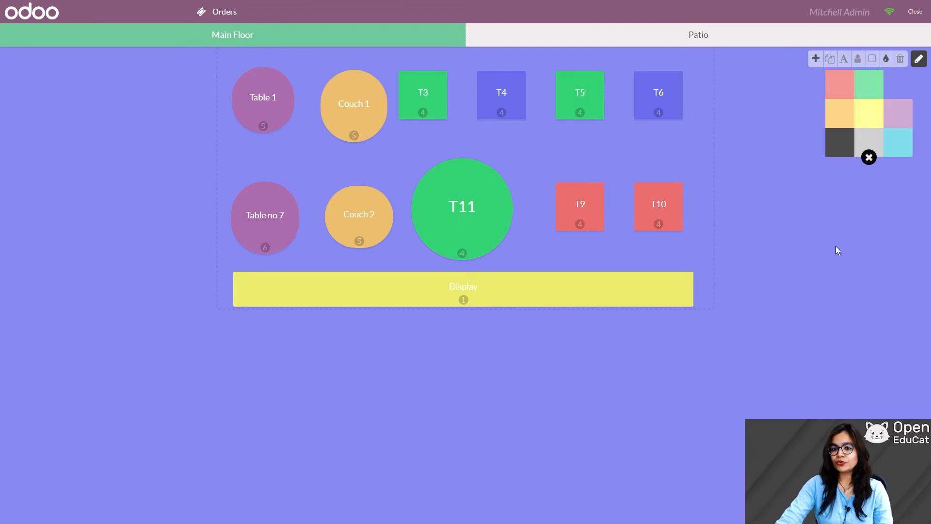
Step: Colour table T9 and Couch 1 dark grey
click(577, 215)
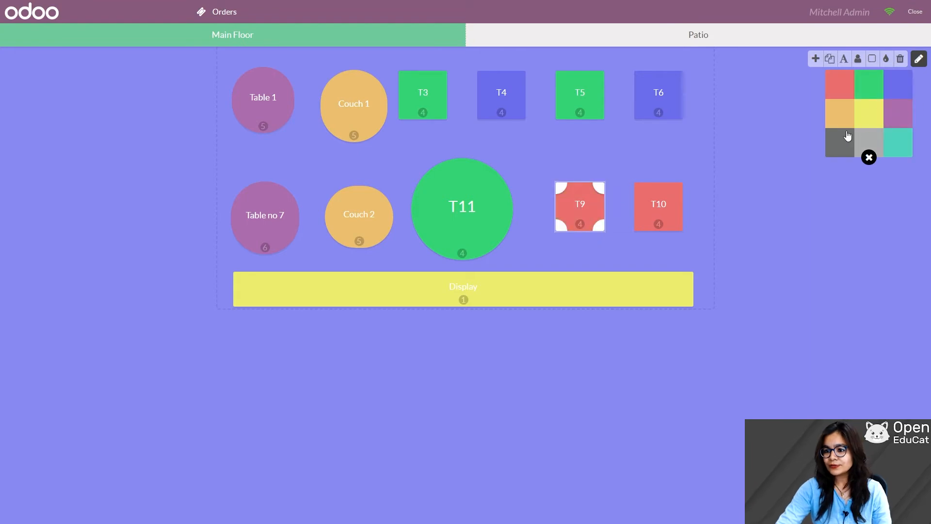
click(829, 148)
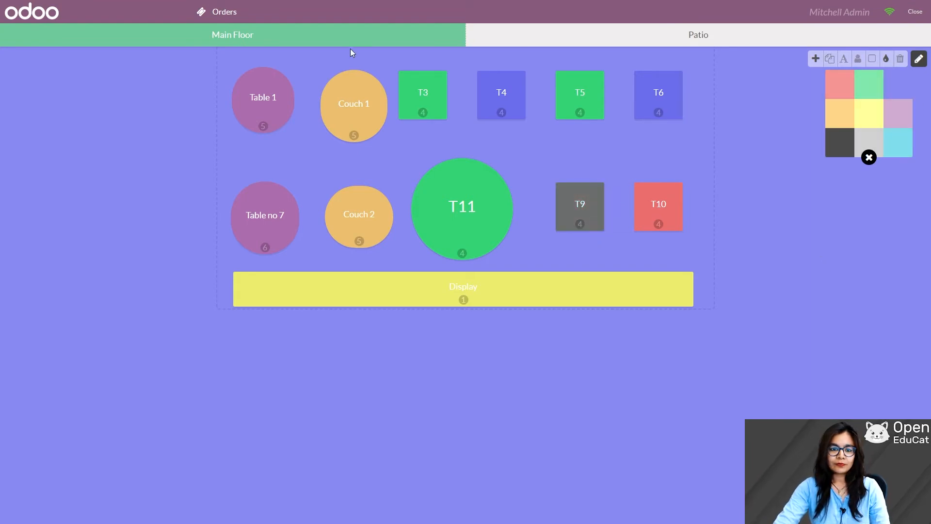
click(345, 104)
click(841, 143)
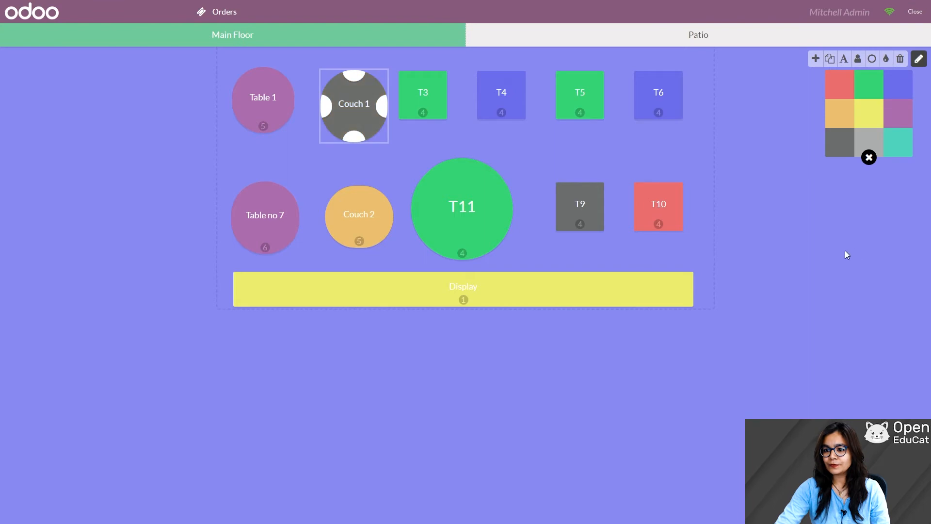
click(846, 257)
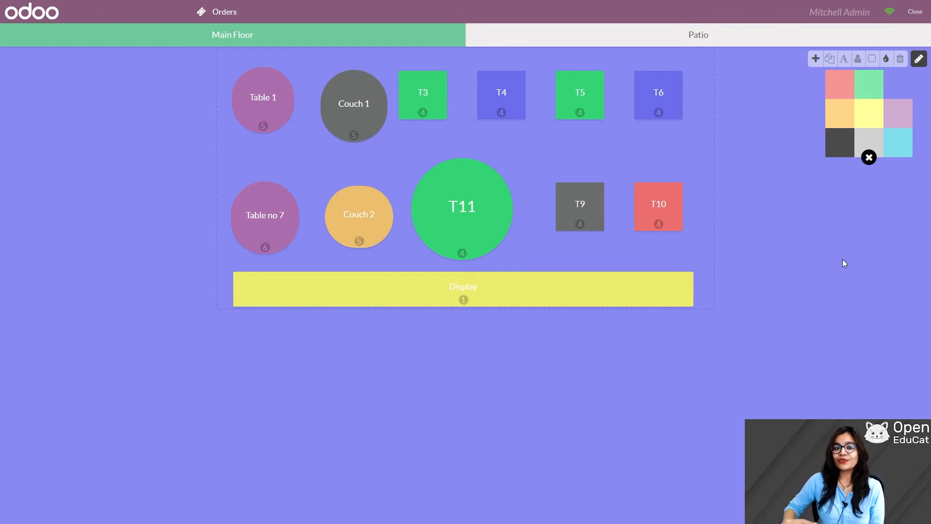
Step: Set Couch 1's seat count to 5
click(359, 121)
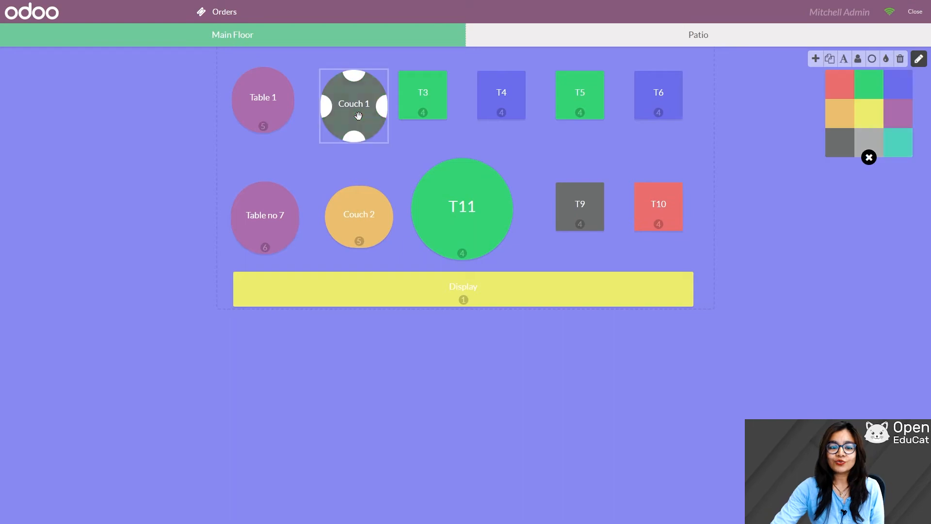
click(858, 59)
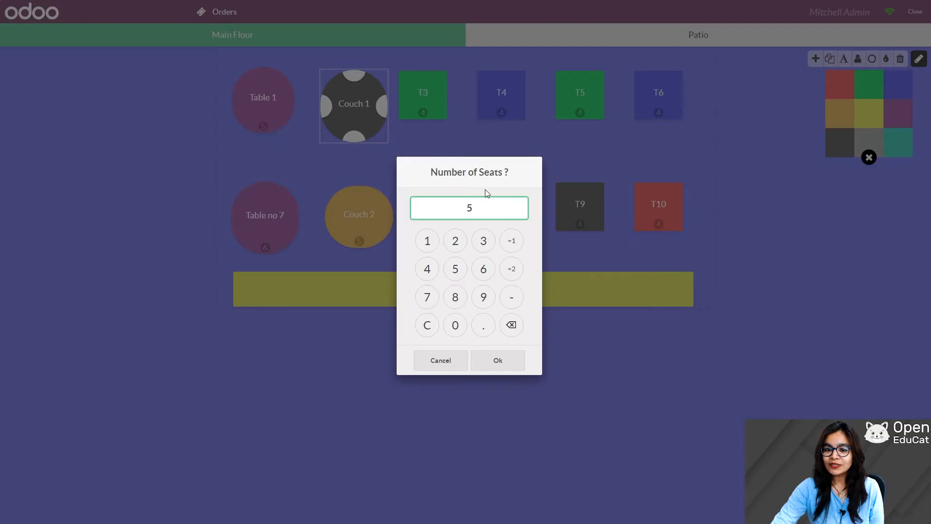
click(512, 324)
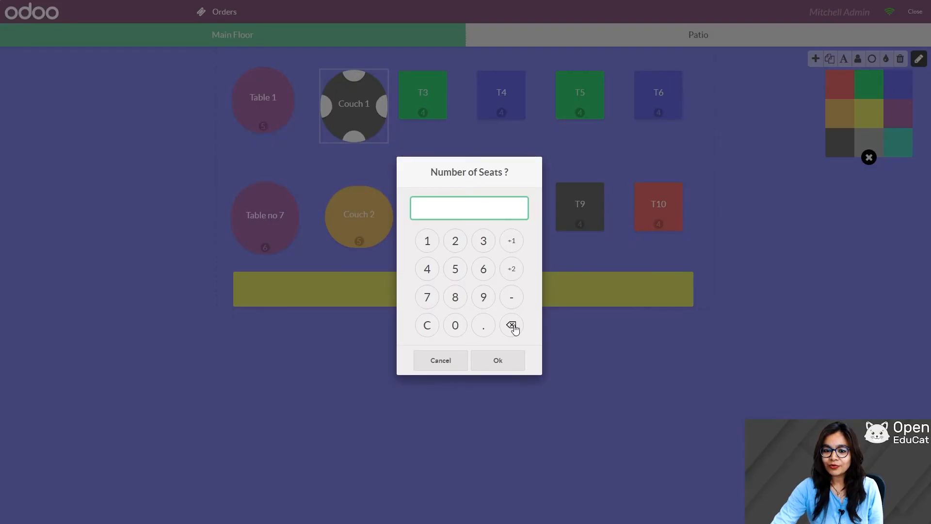
click(455, 270)
click(497, 361)
click(705, 274)
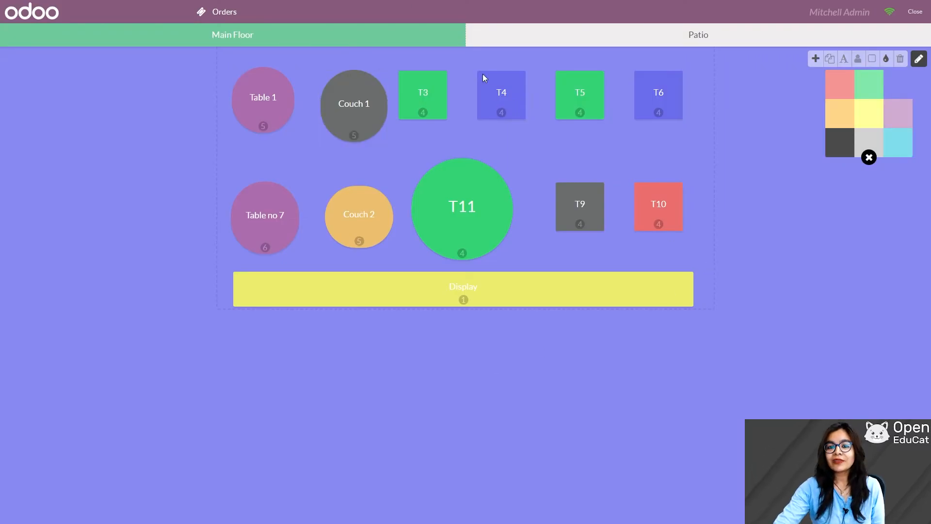
Step: Reduce table T4 to 3 seats and leave floor plan editing
click(501, 102)
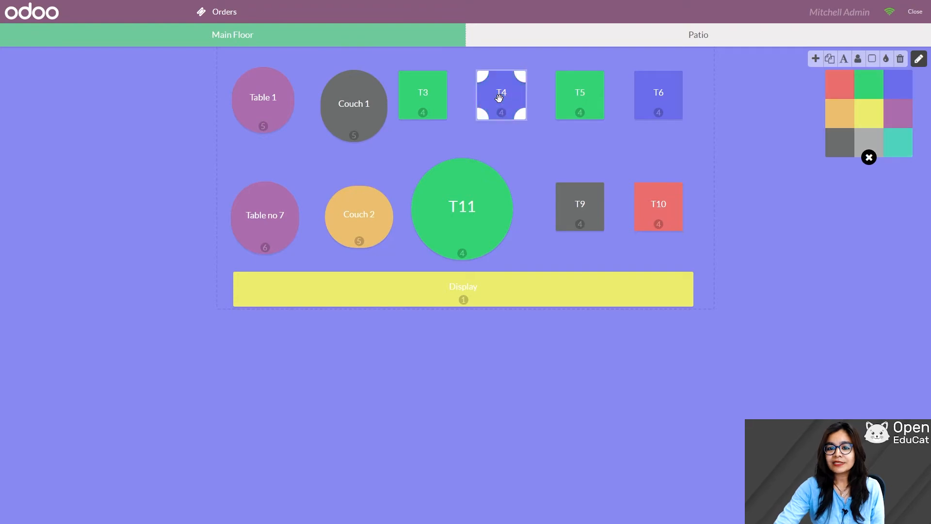
click(861, 63)
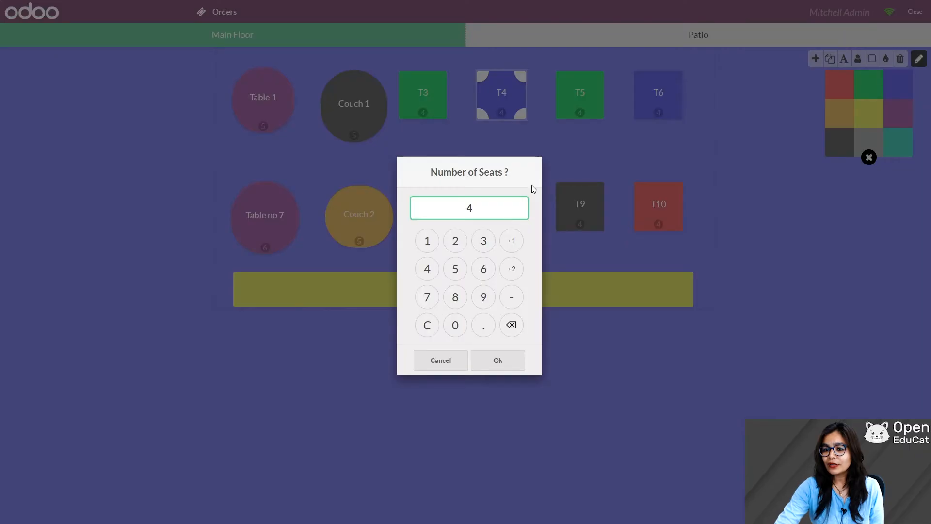
click(512, 326)
click(483, 241)
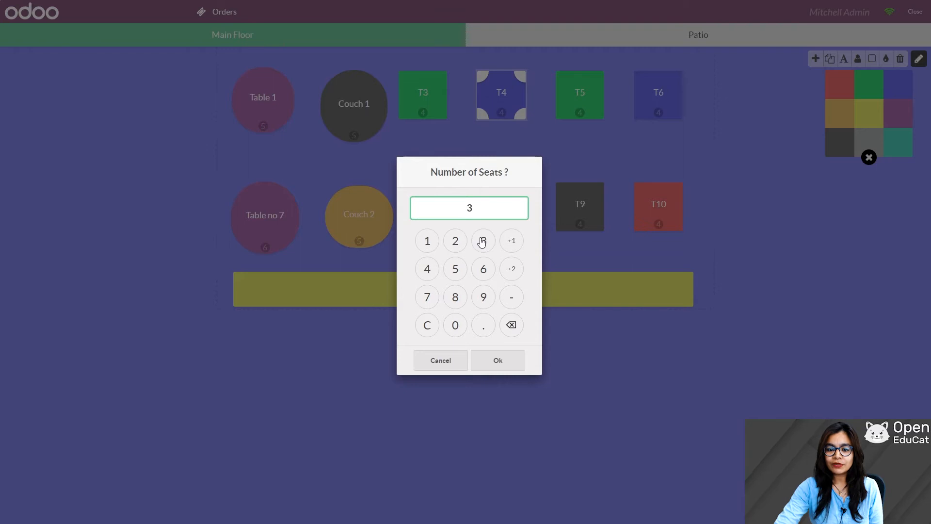
click(500, 360)
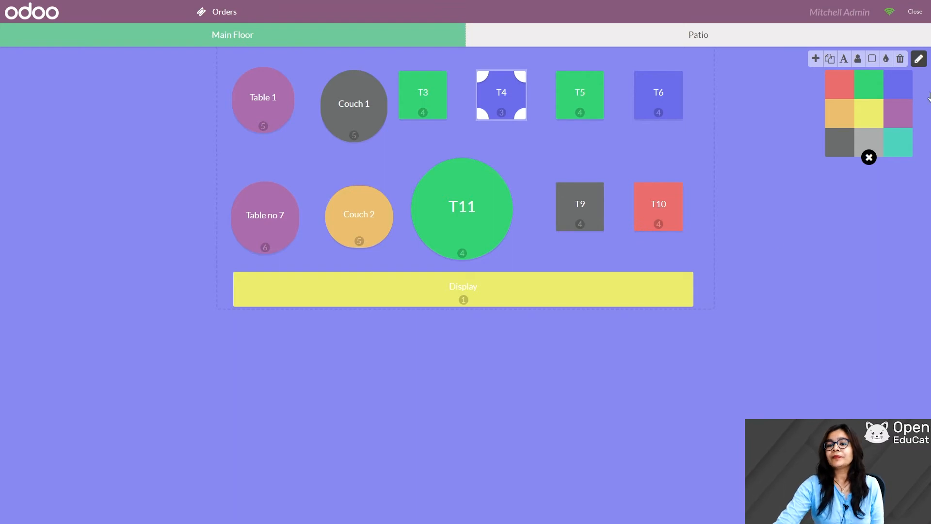
click(919, 59)
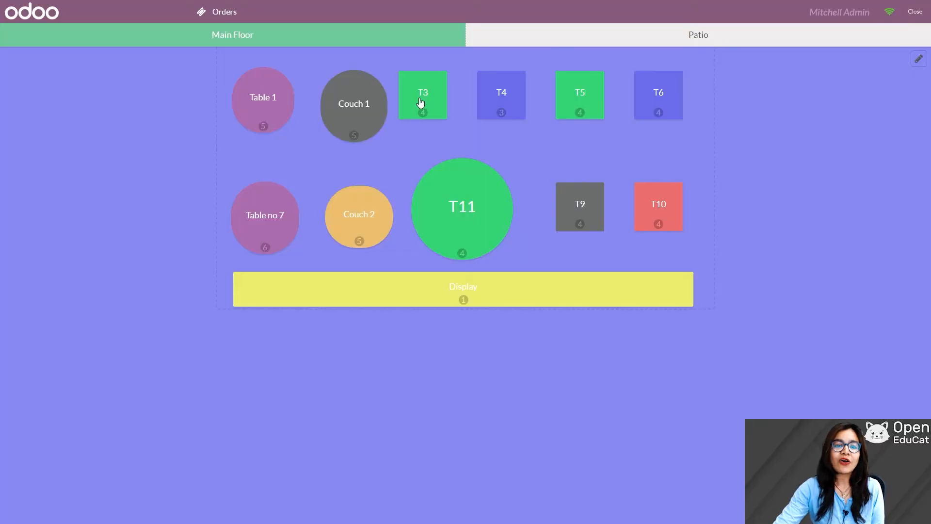
Step: Open Couch 1's order and add a Coca-Cola, a Vegetarian and a Margherita pizza
click(362, 111)
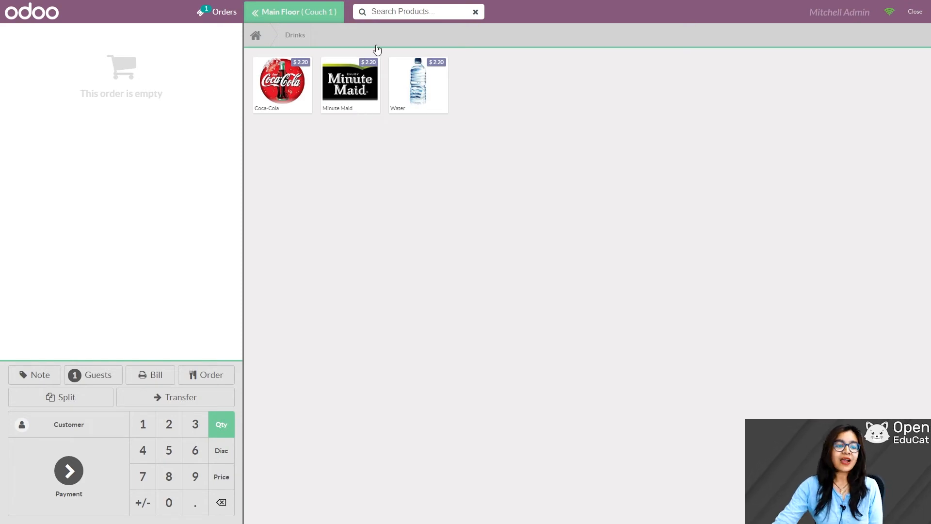
click(289, 90)
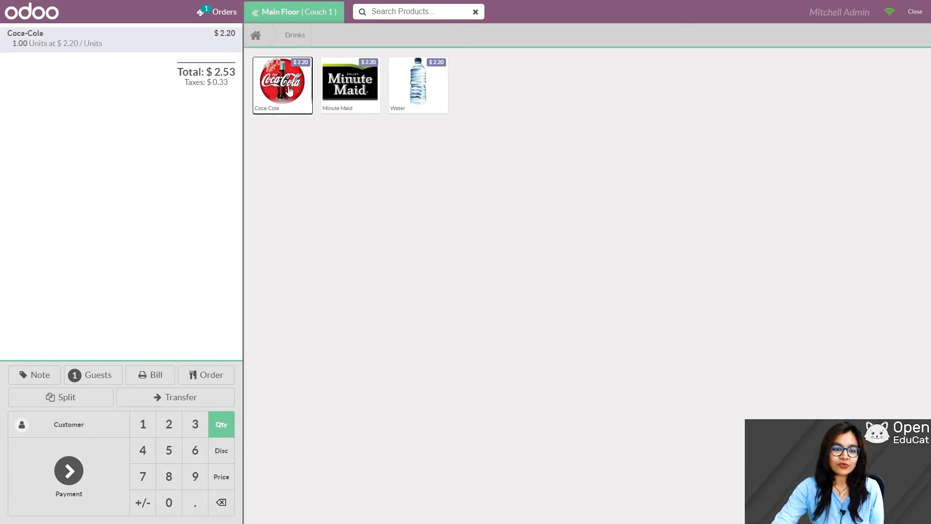
click(256, 35)
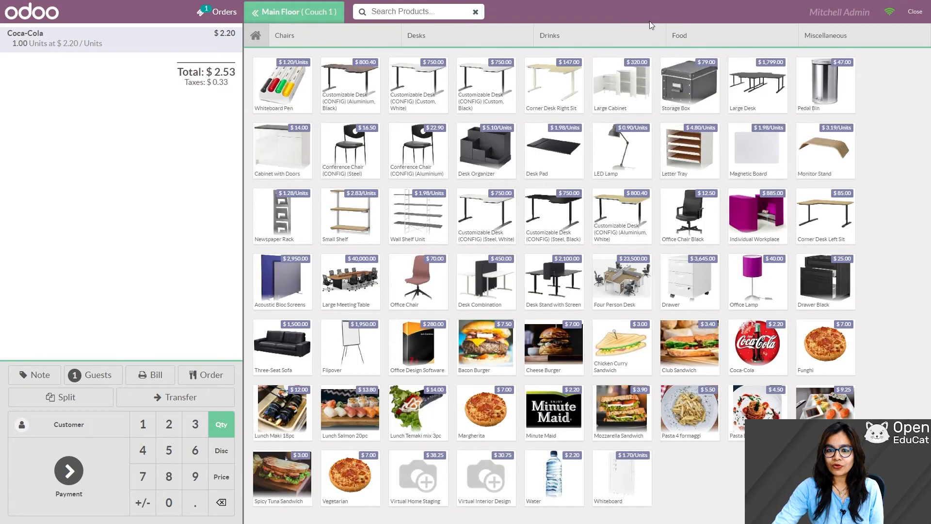
click(699, 37)
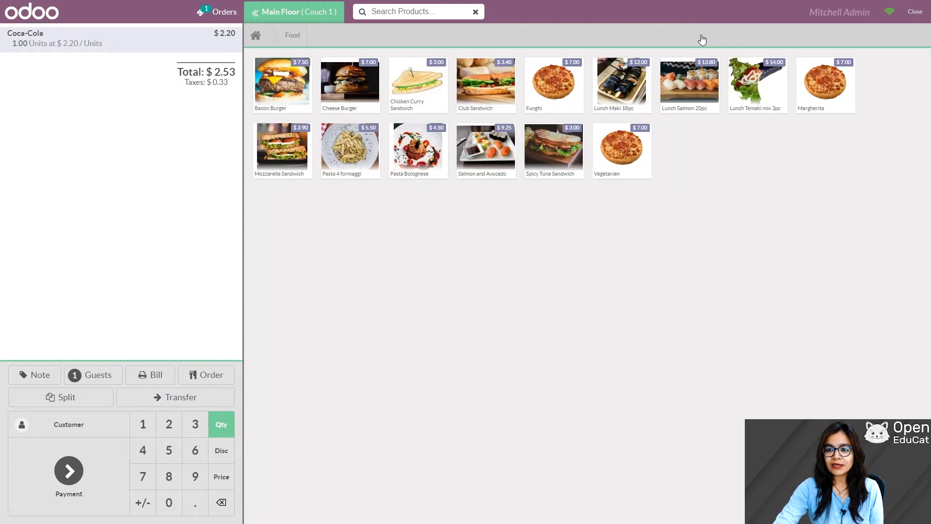
click(618, 156)
click(813, 95)
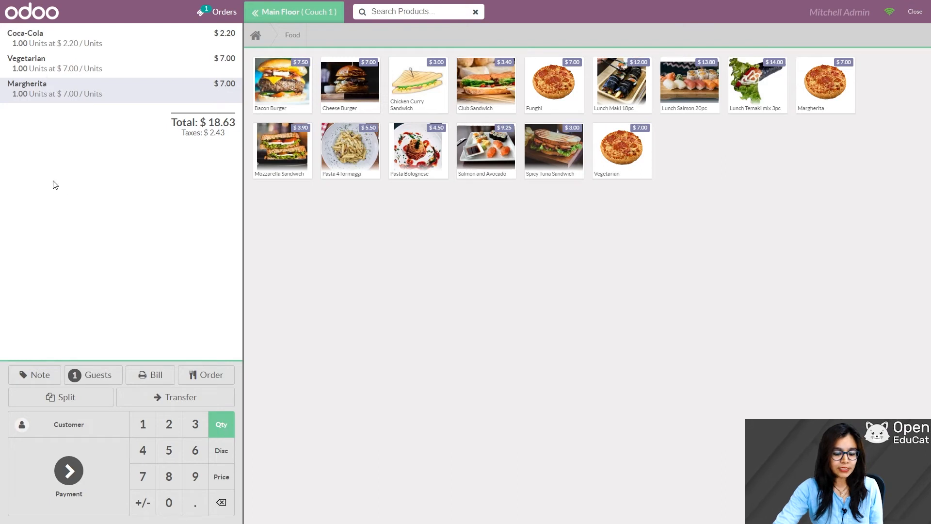
Step: Set the quantities to 5 Margherita and 6 Vegetarian, totalling $91.08
key(5)
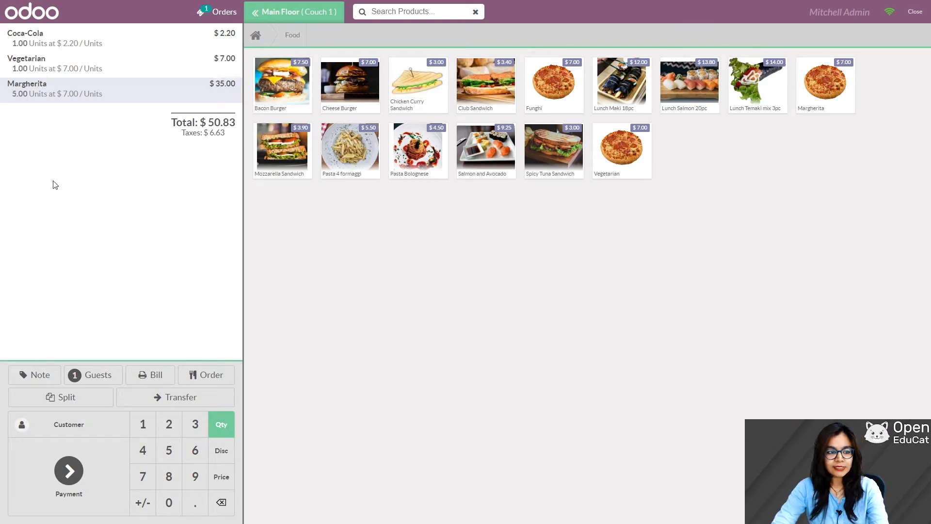
click(50, 64)
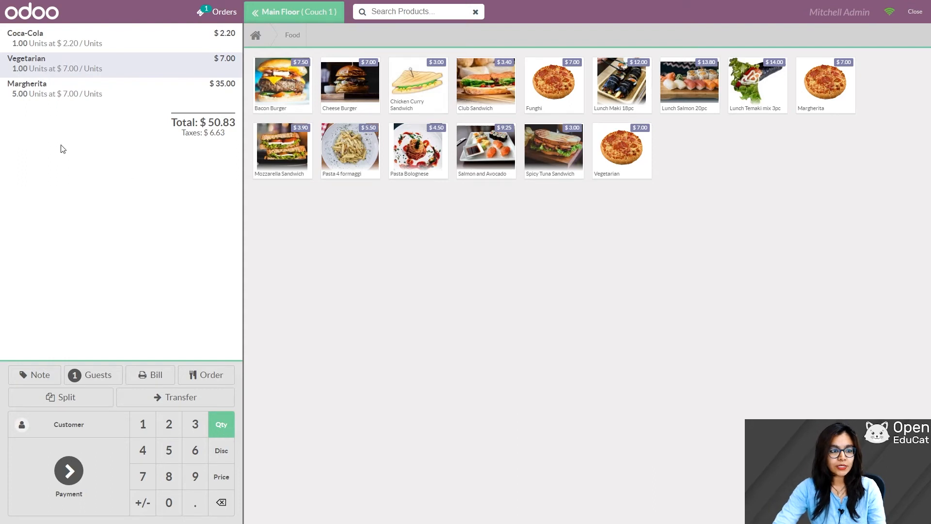
key(6)
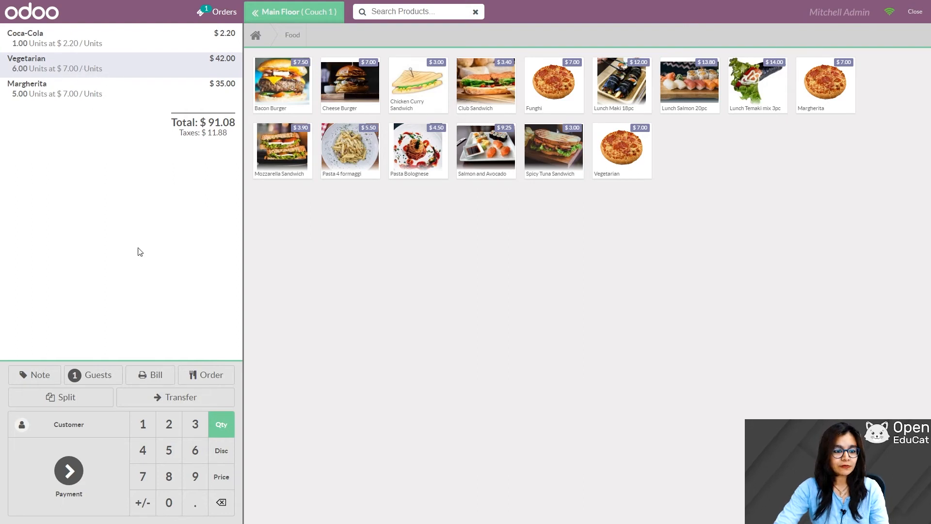
click(221, 479)
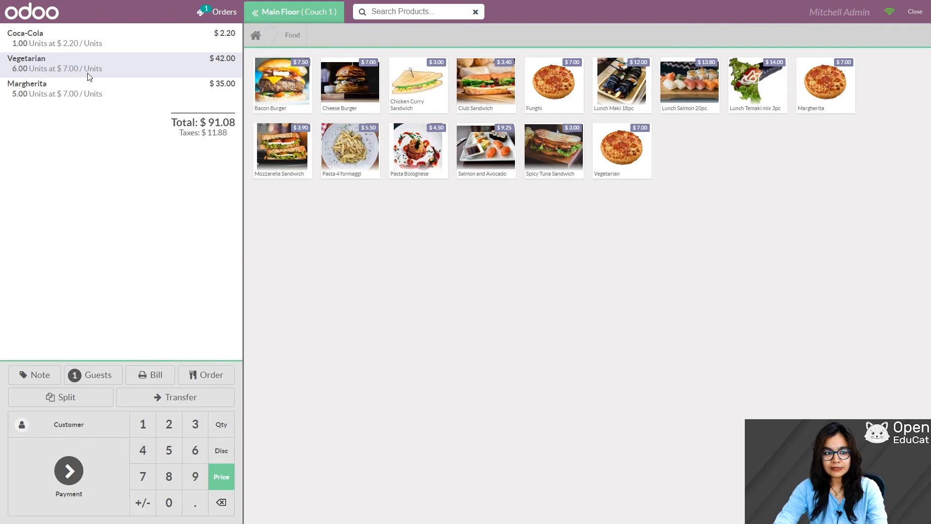
Step: Price the Vegetarian pizzas at $6.00 each with a 1% discount, making the total $83.77
text(6)
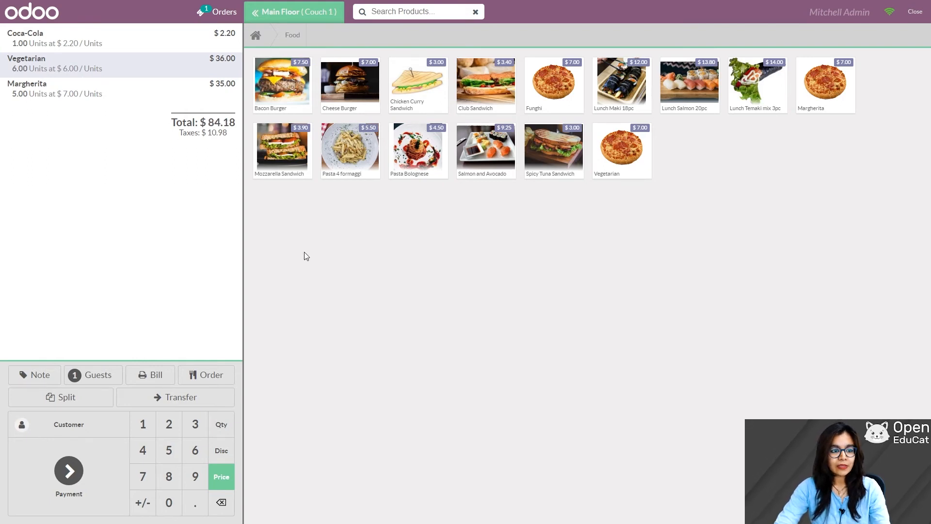
click(221, 451)
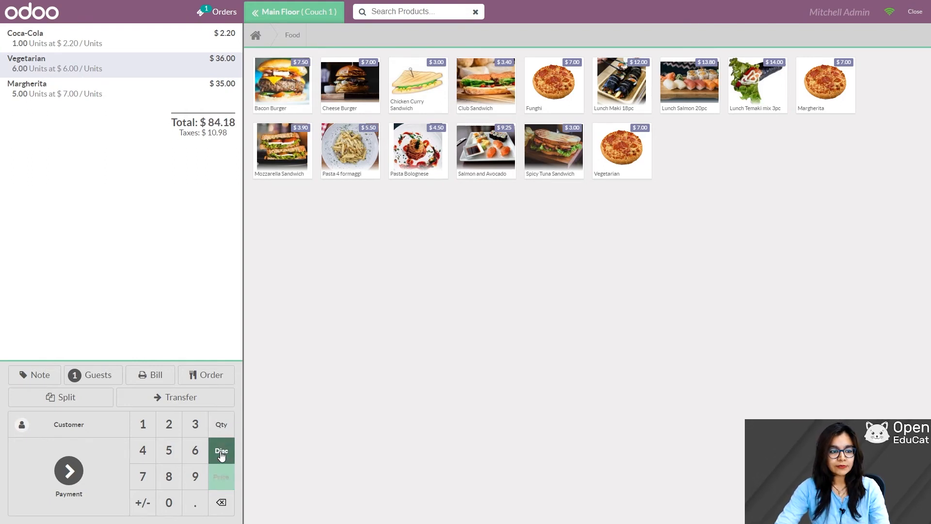
click(141, 424)
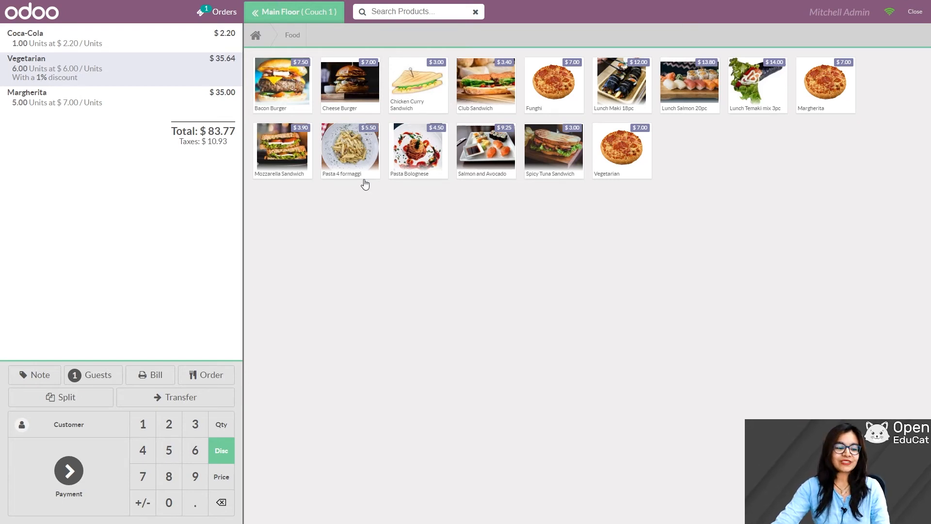
click(74, 95)
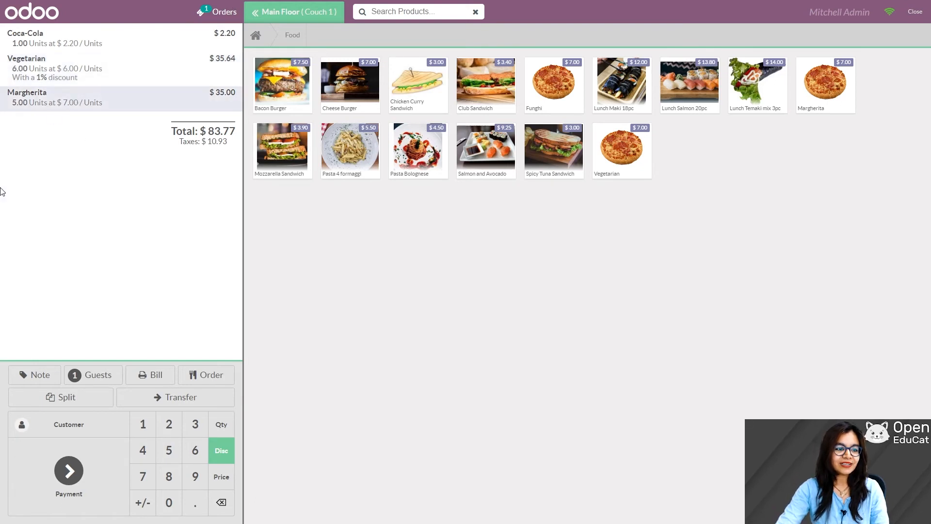
Step: Add the note 'spicy' to the Margherita line and send the order
click(40, 377)
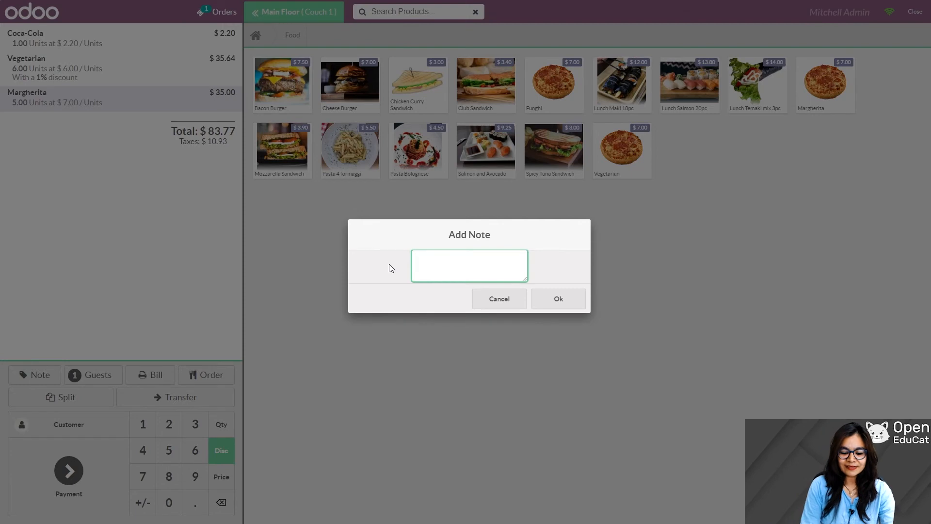
text(spicy)
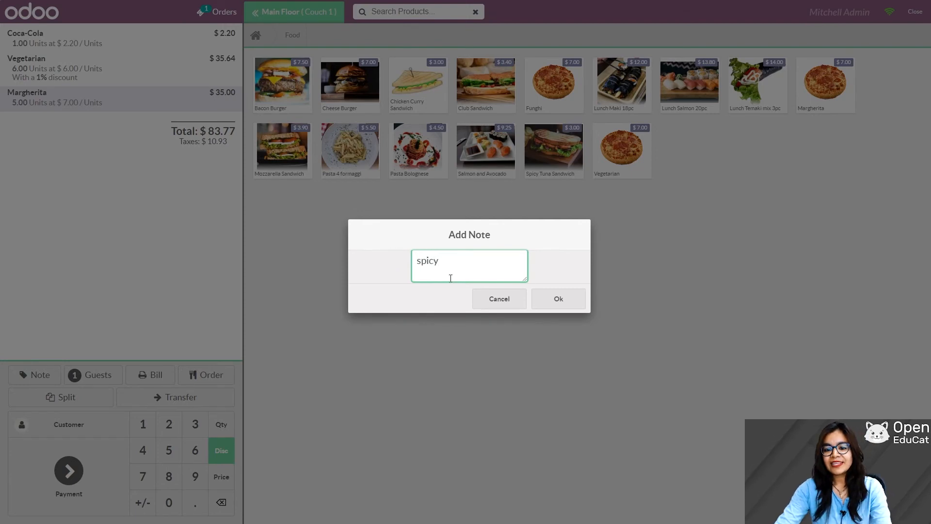
click(550, 299)
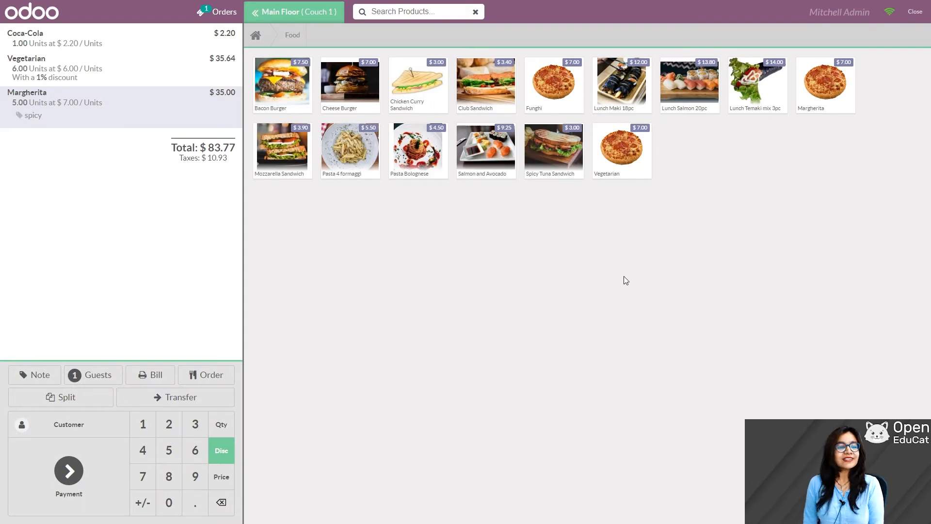
click(204, 376)
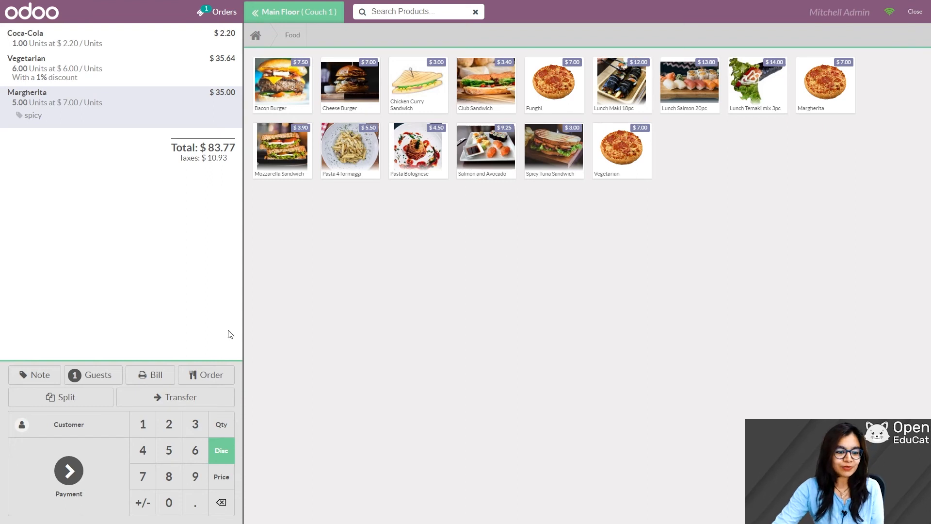
click(155, 376)
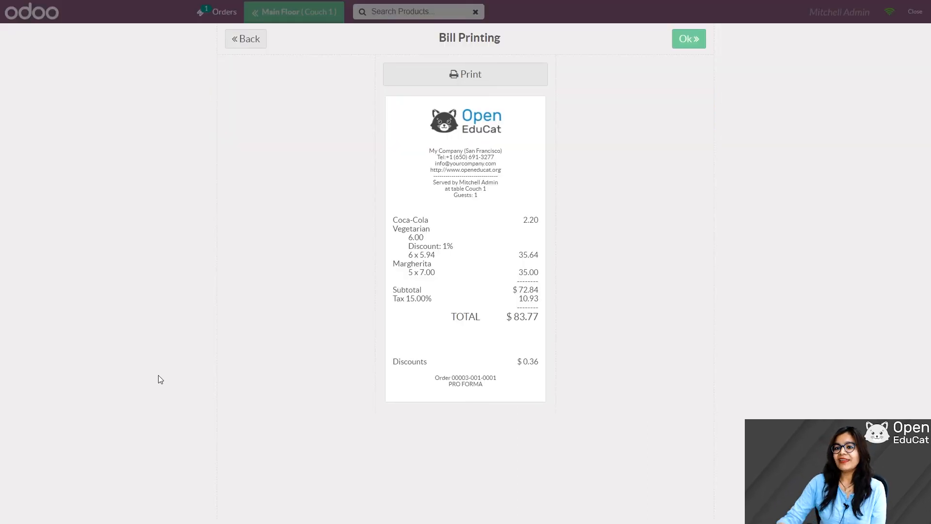
click(685, 38)
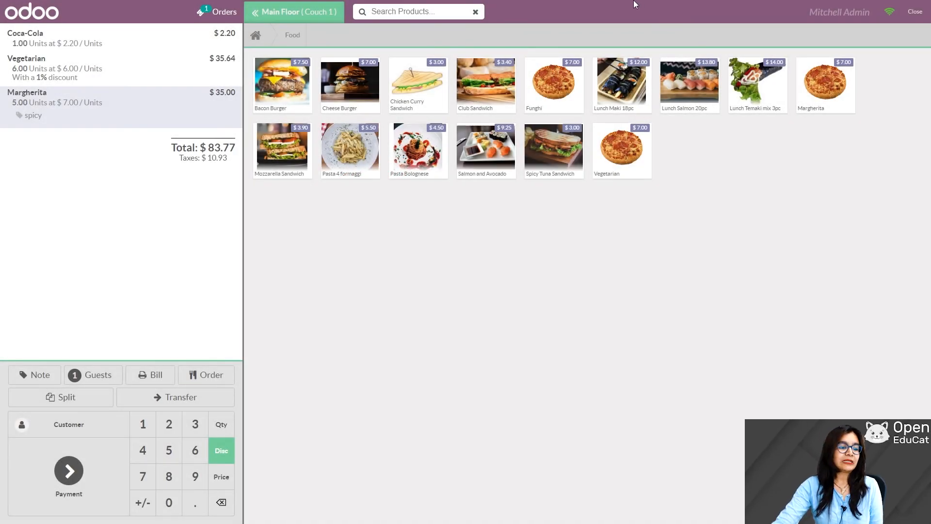
Step: Split one discounted Vegetarian off the Couch 1 bill and pay its $6.83 by Bank
click(61, 398)
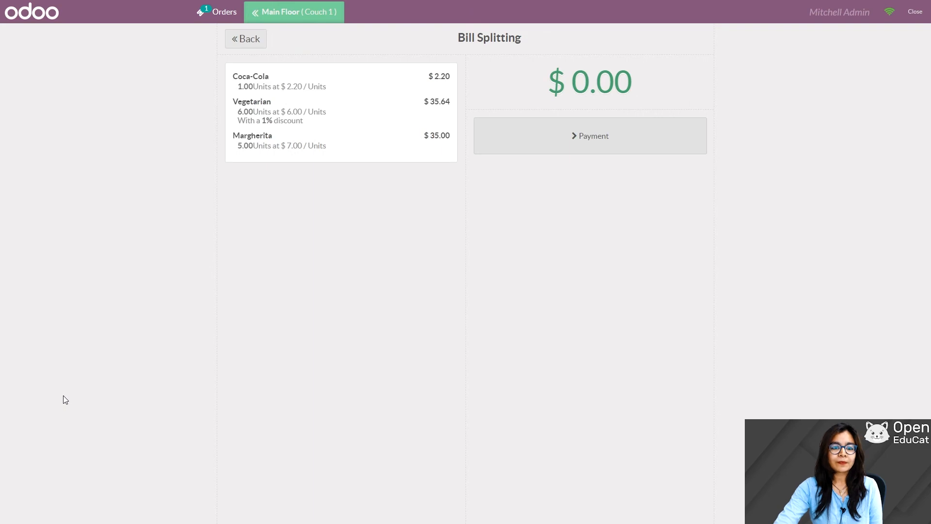
click(287, 114)
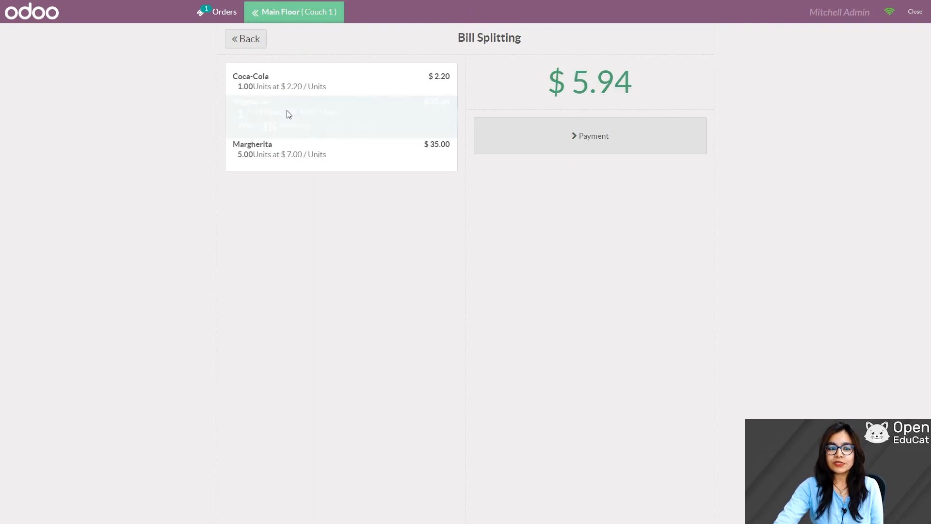
click(600, 148)
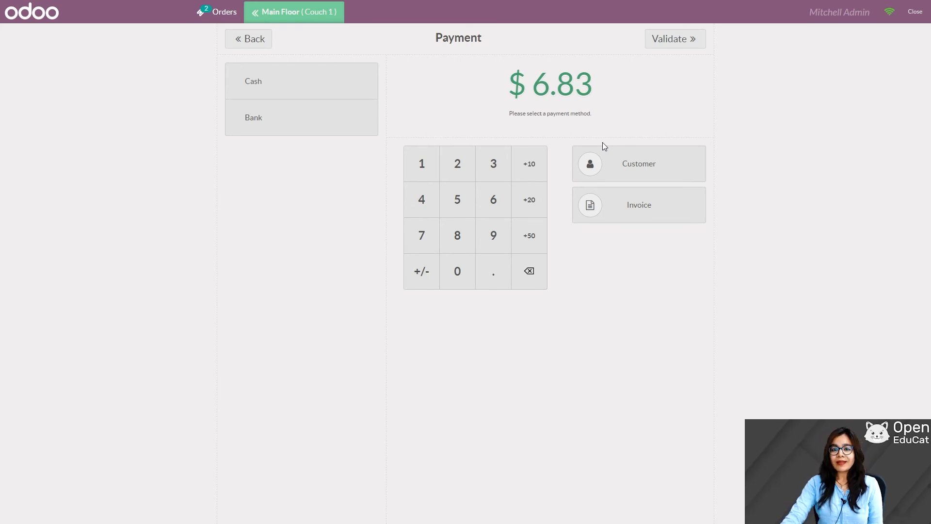
click(256, 125)
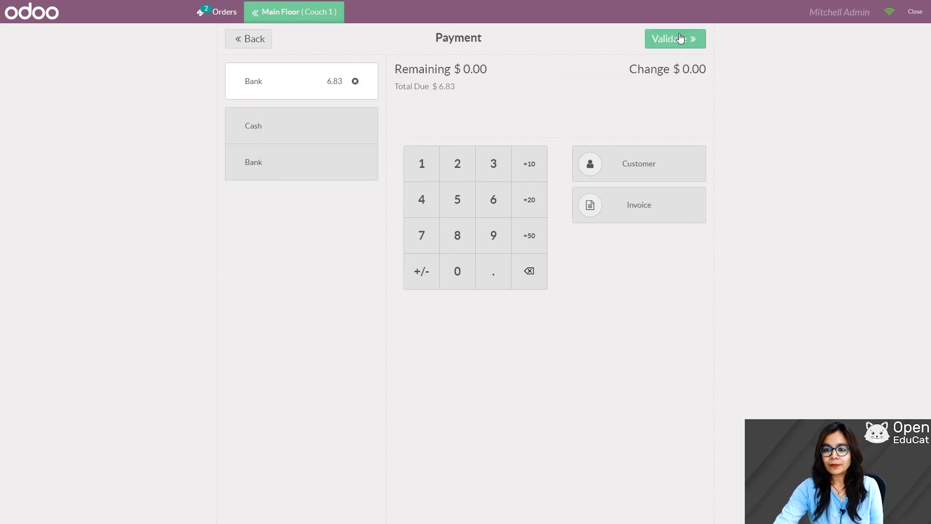
click(675, 43)
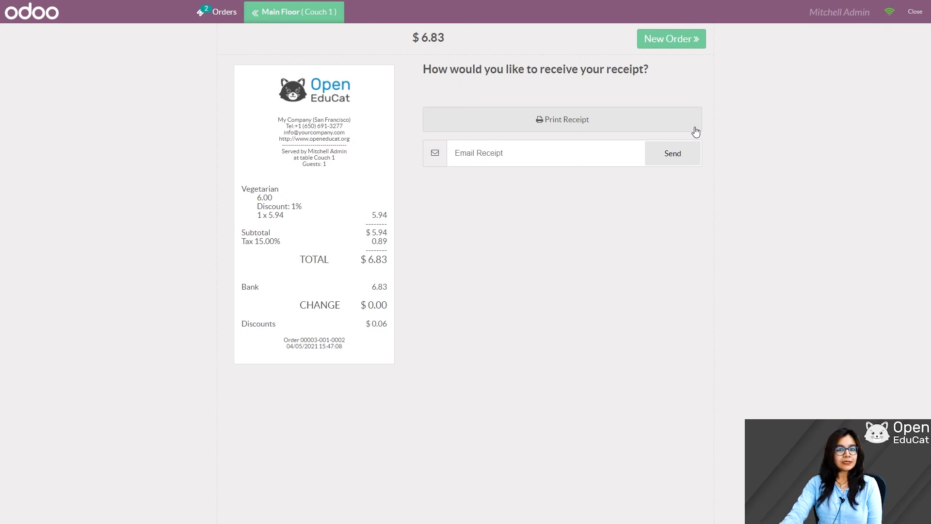
Step: Reopen Couch 1 and pay the remaining $76.94 with 880.00 cash, leaving $803.06 change
click(660, 39)
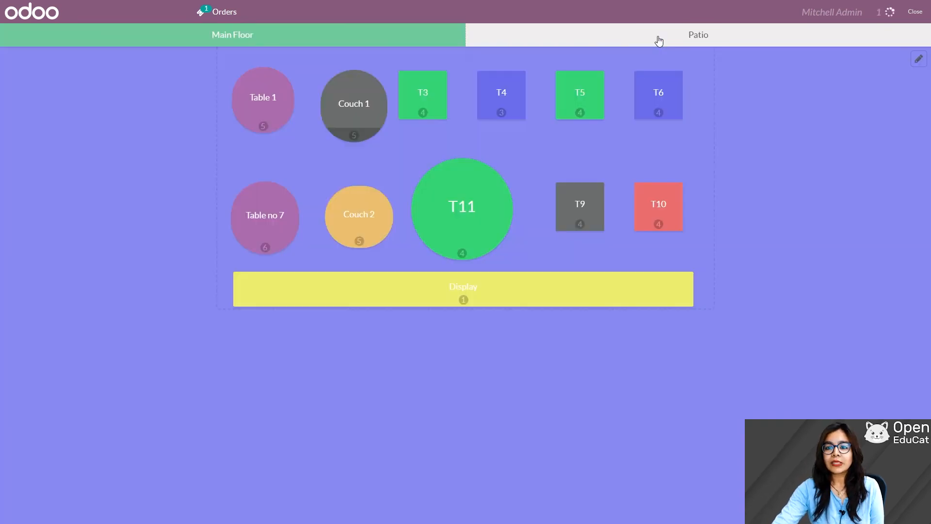
click(359, 97)
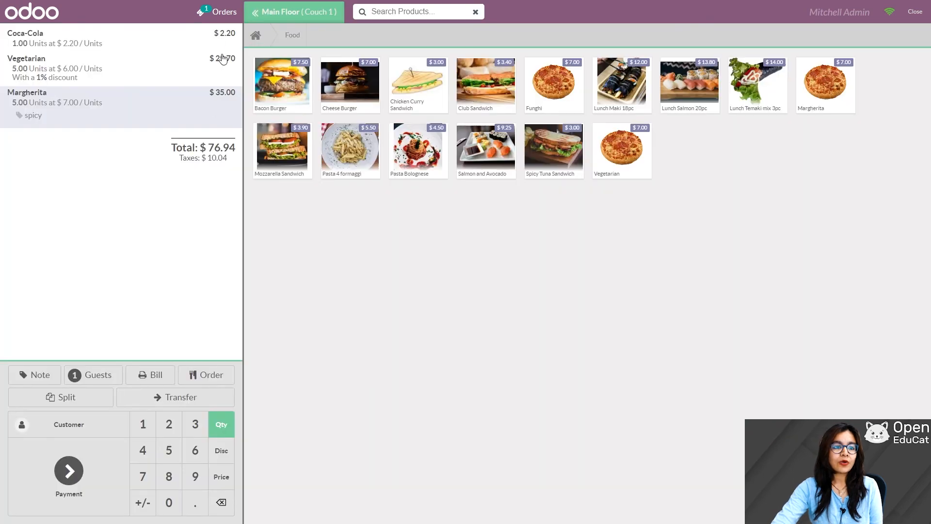
click(68, 471)
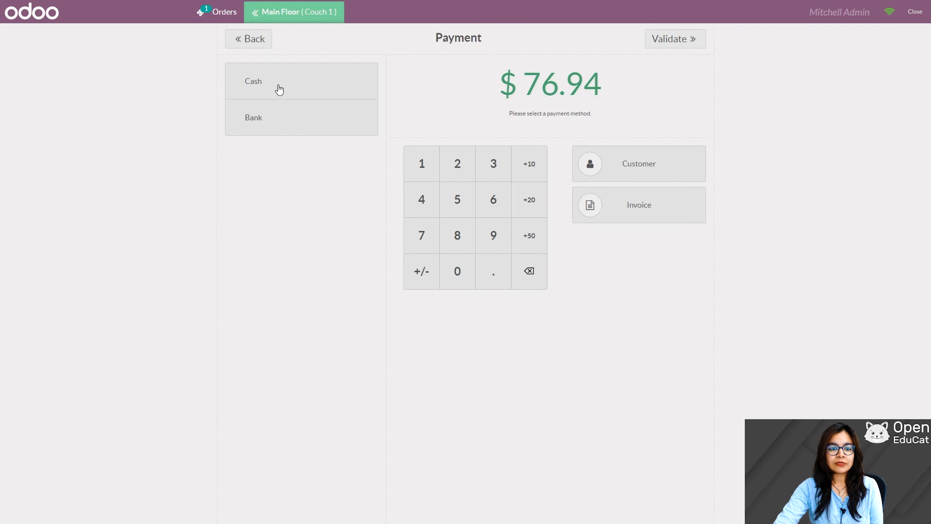
click(280, 90)
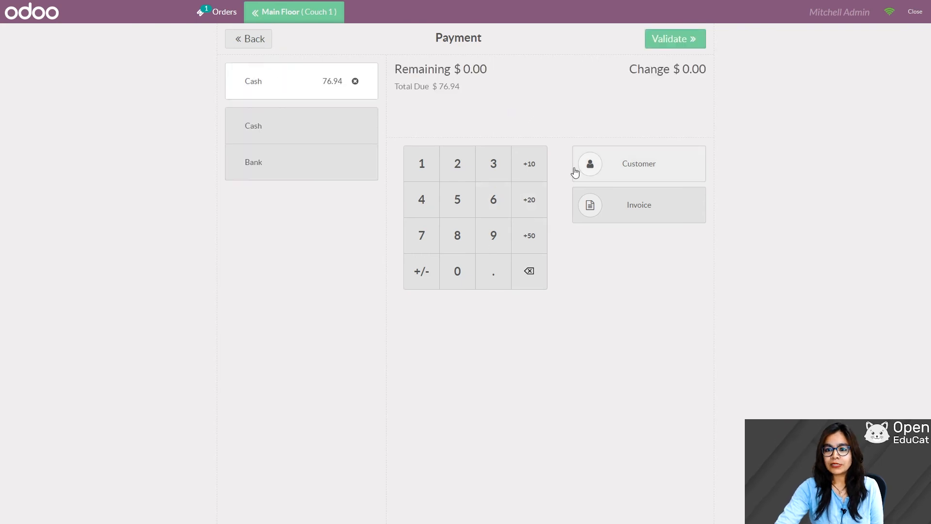
click(458, 236)
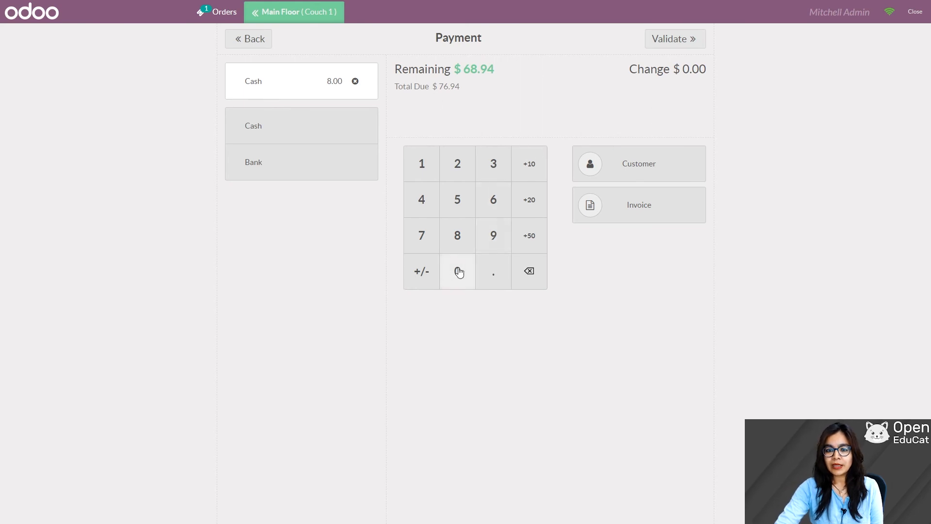
click(457, 235)
click(460, 282)
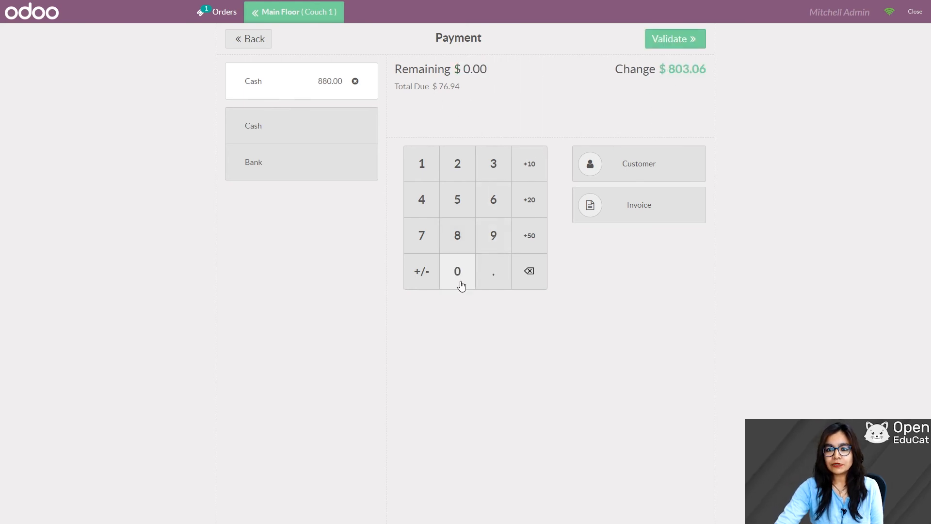
click(674, 42)
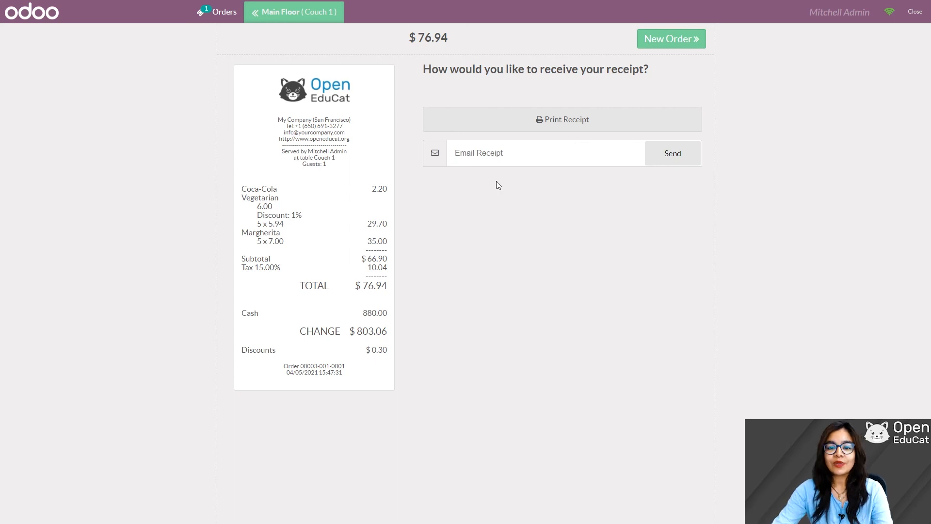
Step: Email the receipt to the customer's e-mail address, then open the new empty Couch 1 order
click(491, 153)
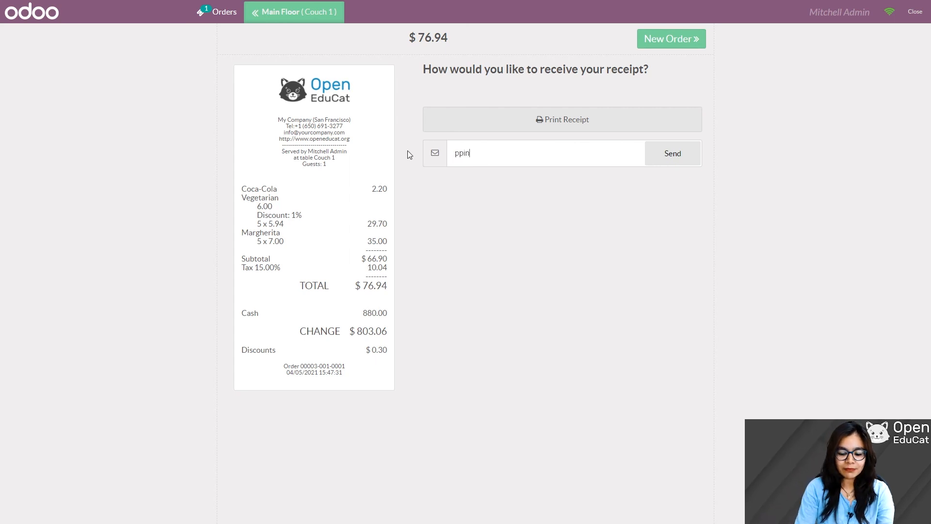
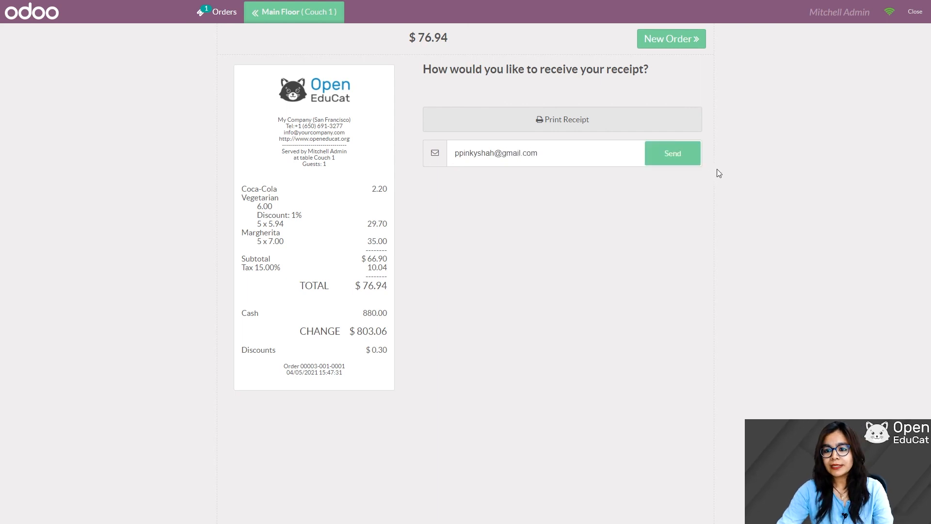
click(674, 155)
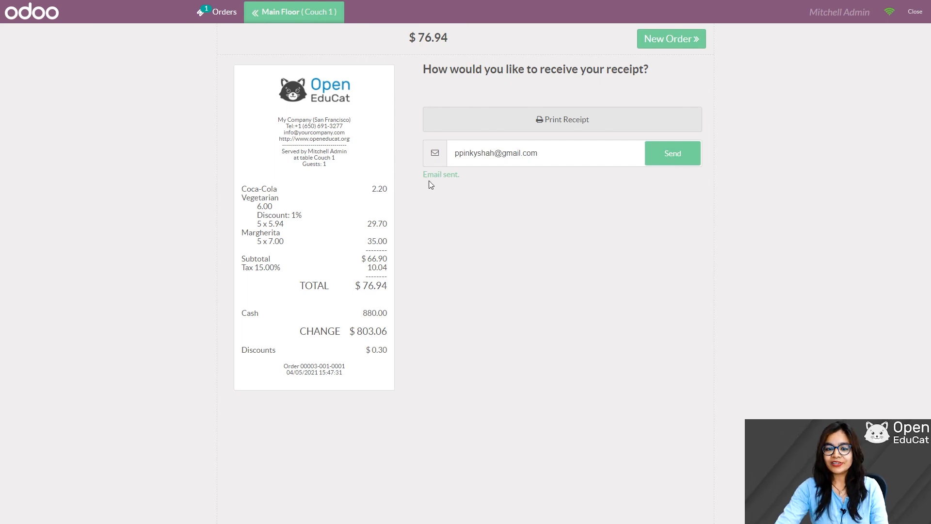
click(671, 40)
click(355, 104)
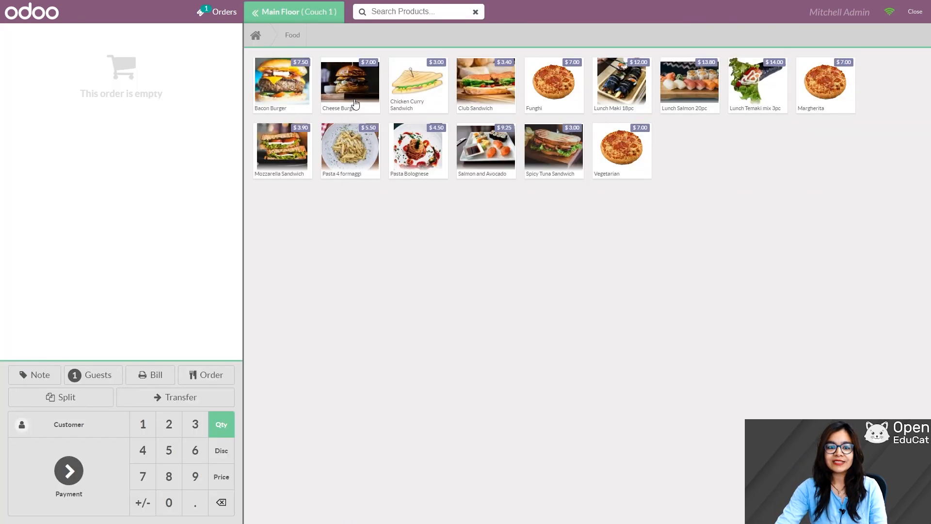